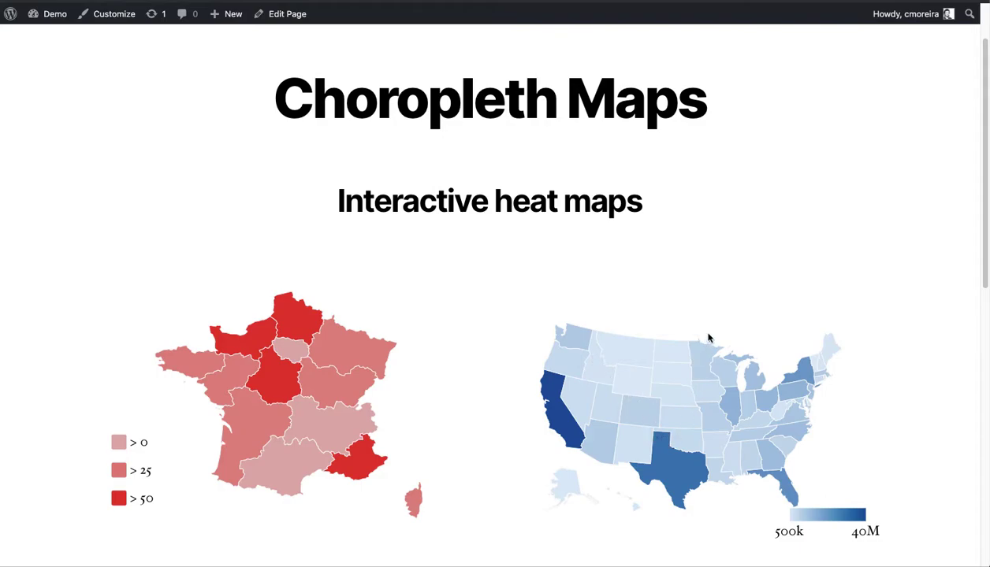
Step: Go from the demo page to the Maps list showing France Spreadsheet and US Population HeatMap
scroll(704, 365, "down", 1)
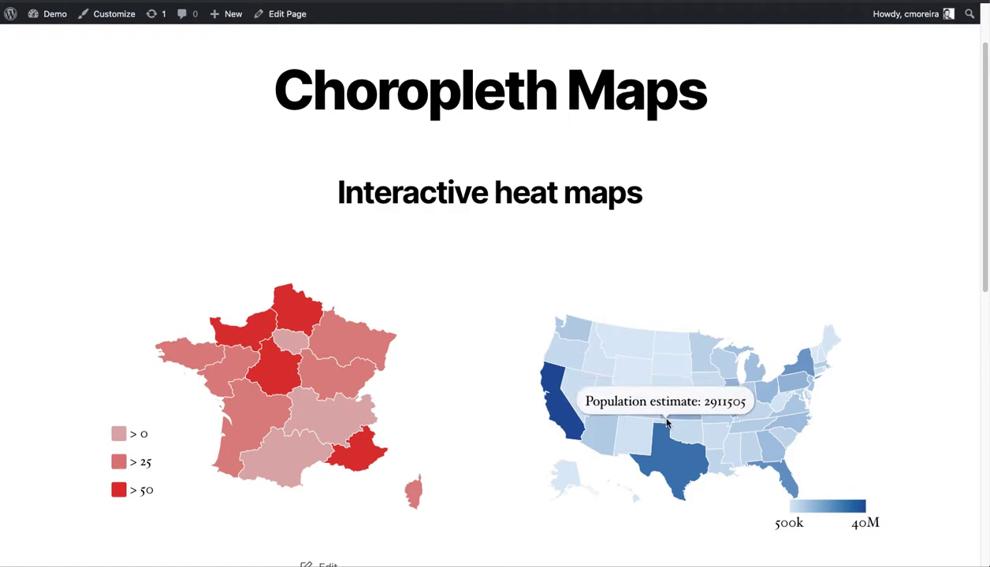
mouse_move(666, 446)
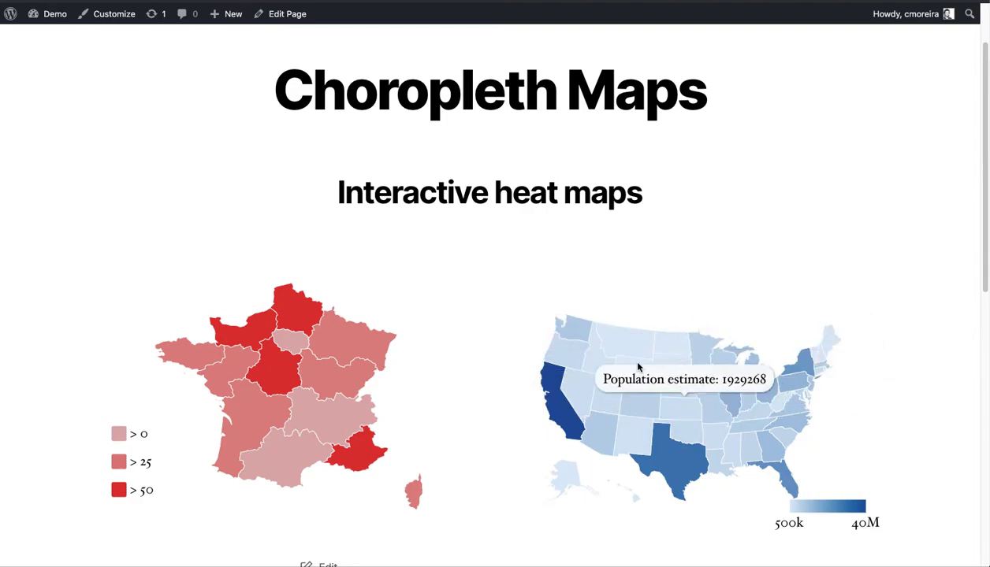
left_click(475, 308)
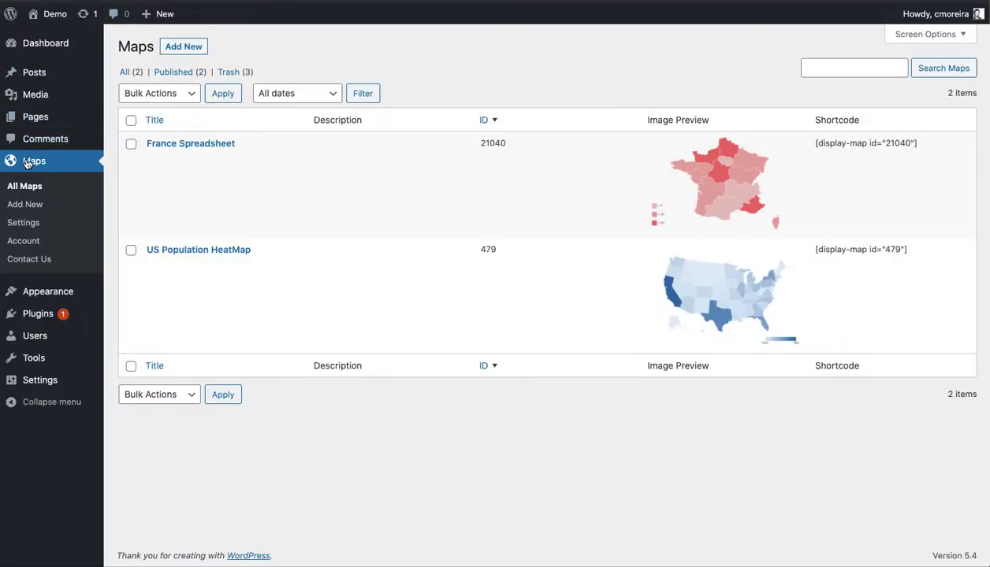
Step: Add a new map titled 'Australia Map', correcting the misspelled title
mouse_move(167, 197)
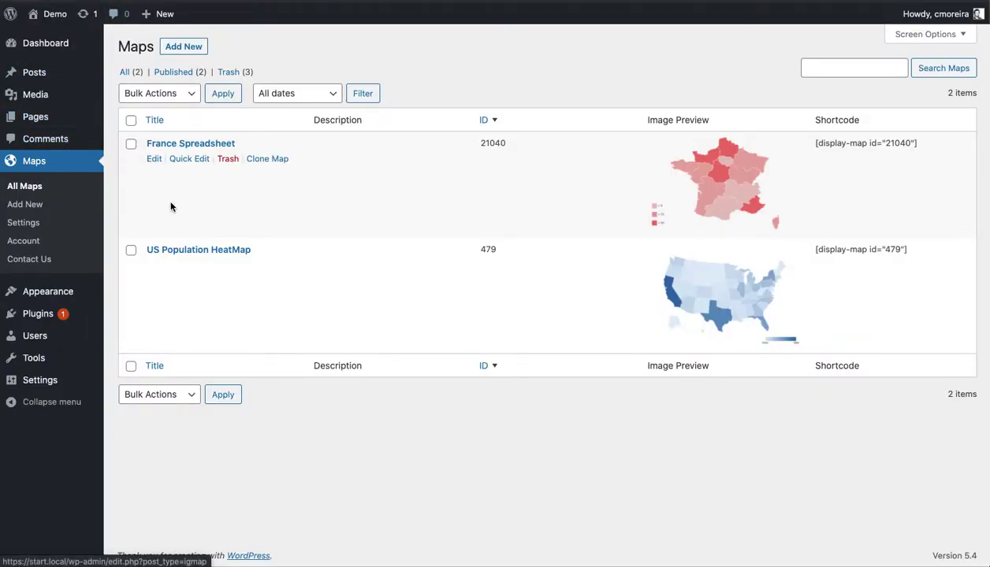
left_click(185, 49)
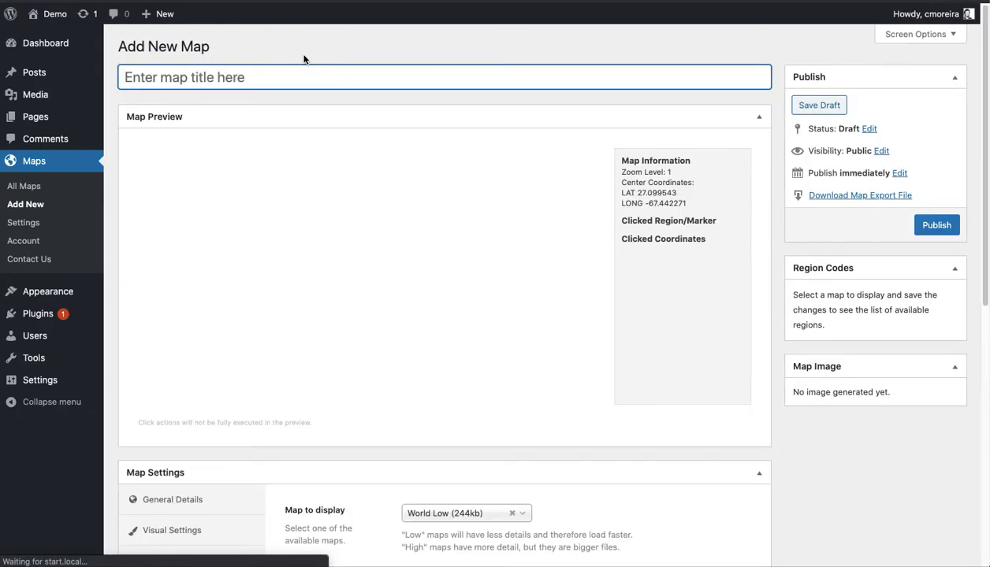
type("Au")
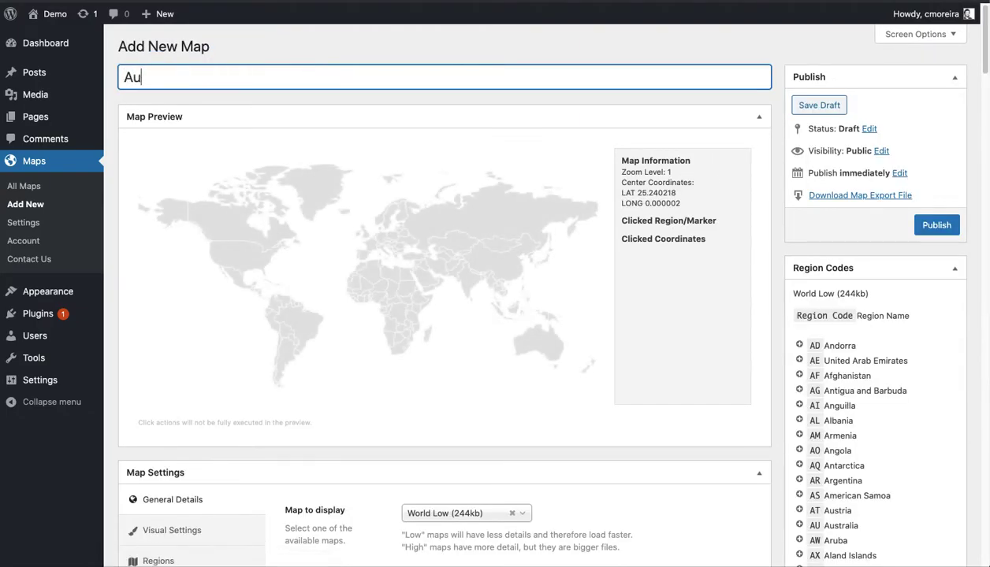
type("tralia Map")
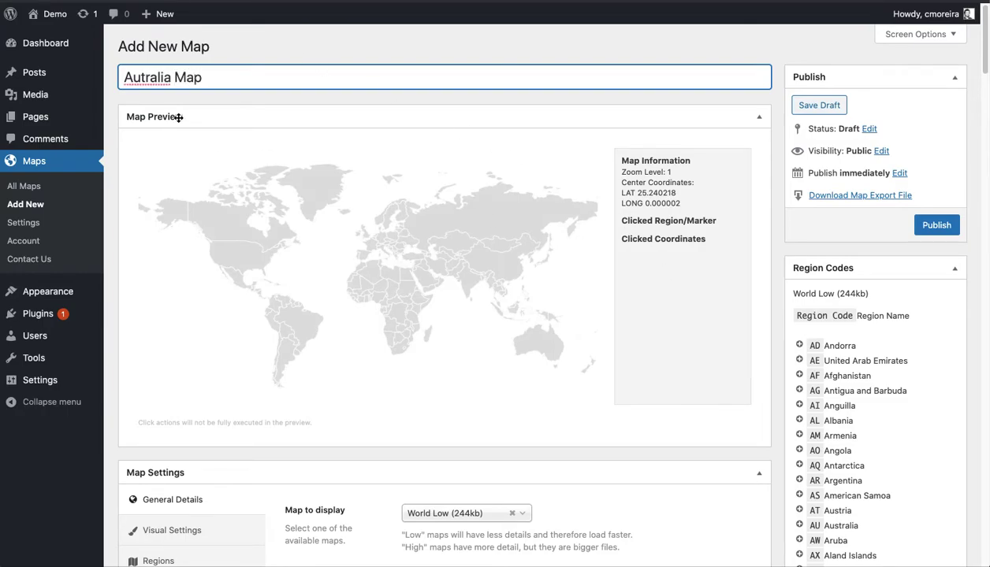
left_click(145, 79)
type("s")
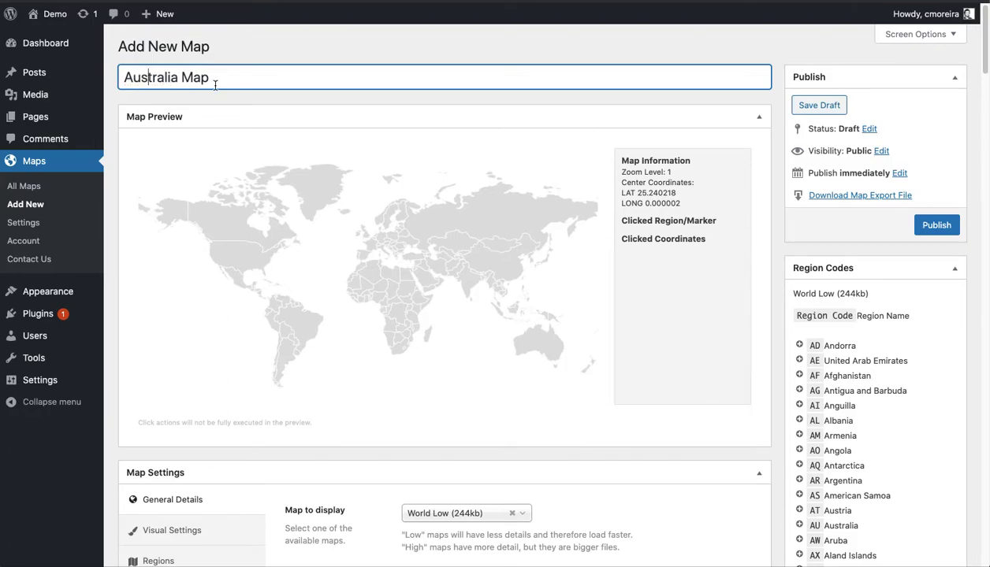
Step: Choose Australia Low (18kb) as the map to display
scroll(698, 331, "down", 3)
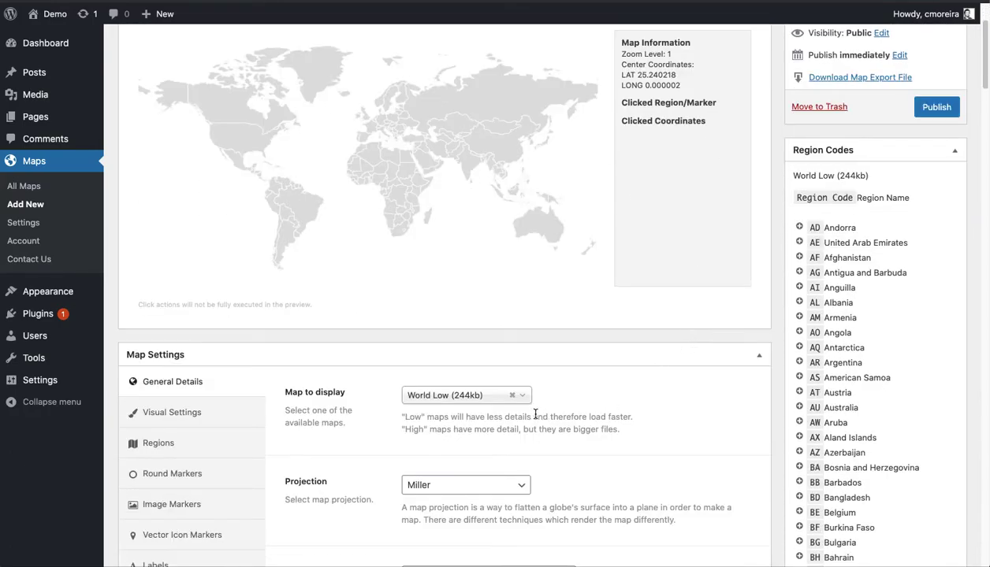
left_click(524, 396)
type("Aus")
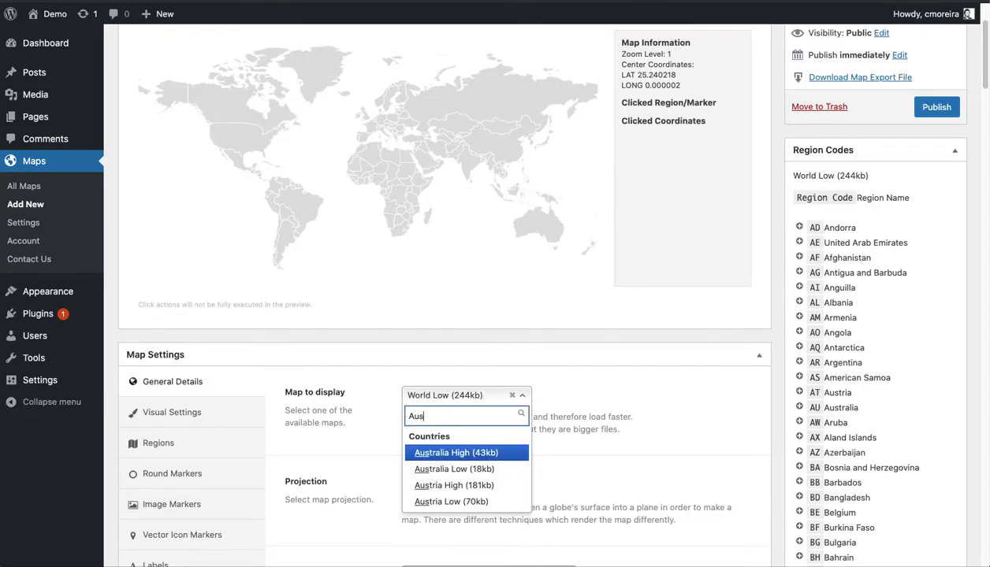
left_click(465, 468)
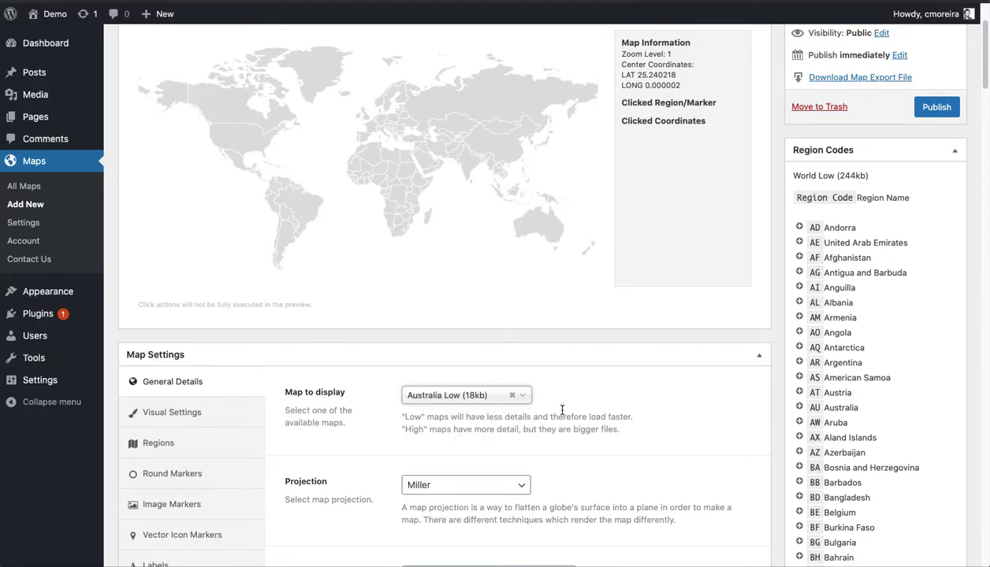
scroll(647, 274, "up", 2)
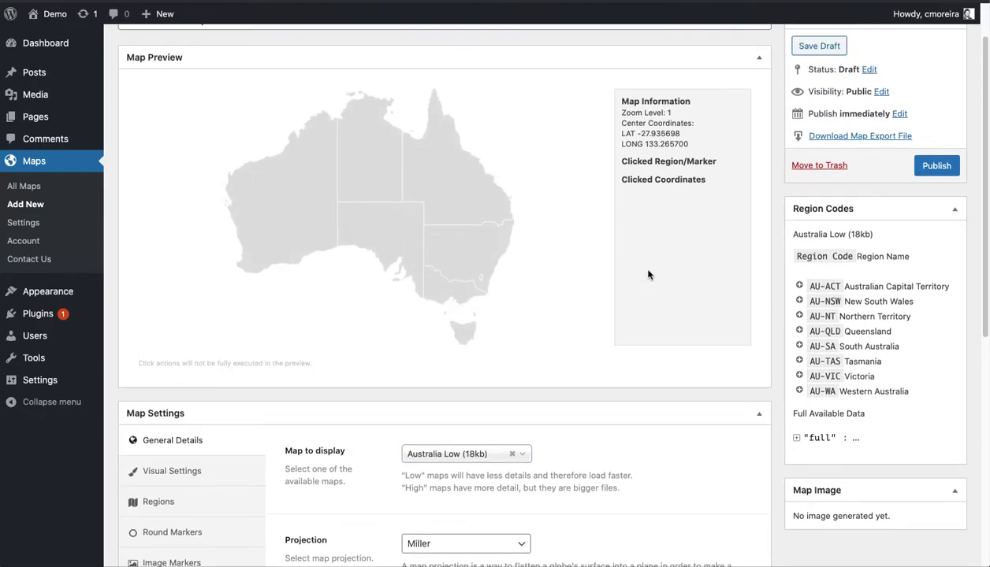
scroll(605, 400, "down", 1)
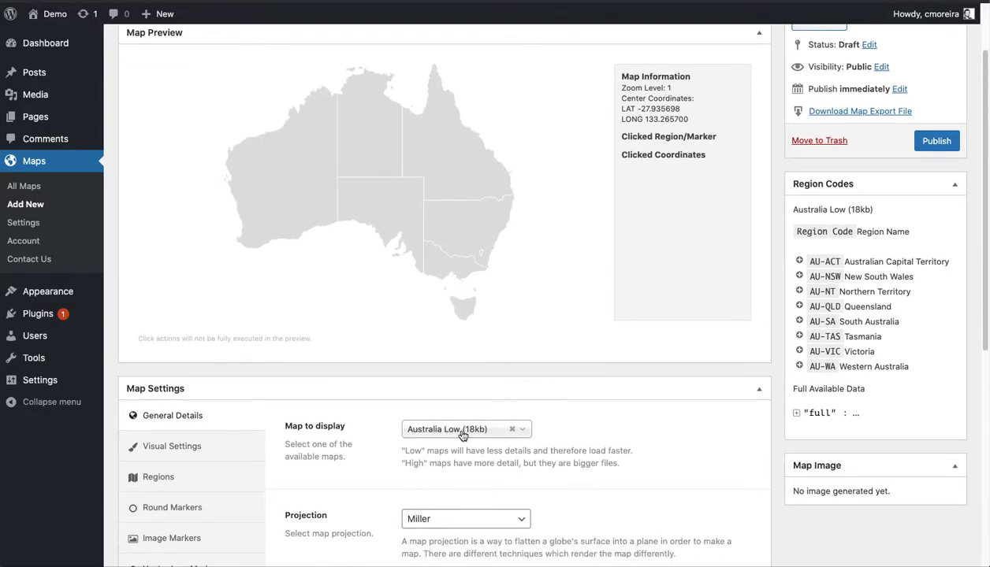
Step: Add ACT, NSW, Northern Territory, Queensland, South Australia, Tasmania, Victoria and Western Australia as regions
left_click(171, 478)
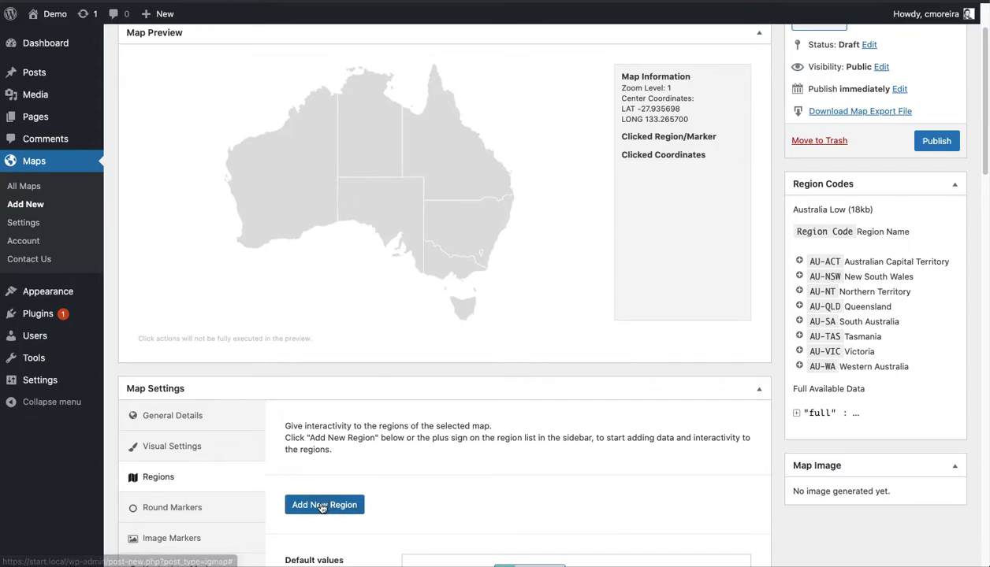
left_click(799, 261)
left_click(799, 277)
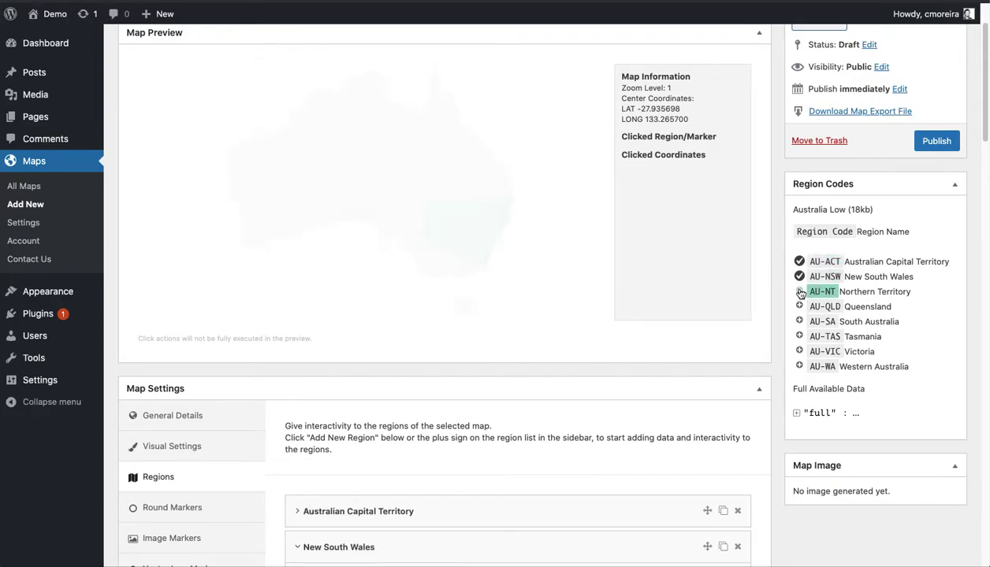
left_click(800, 295)
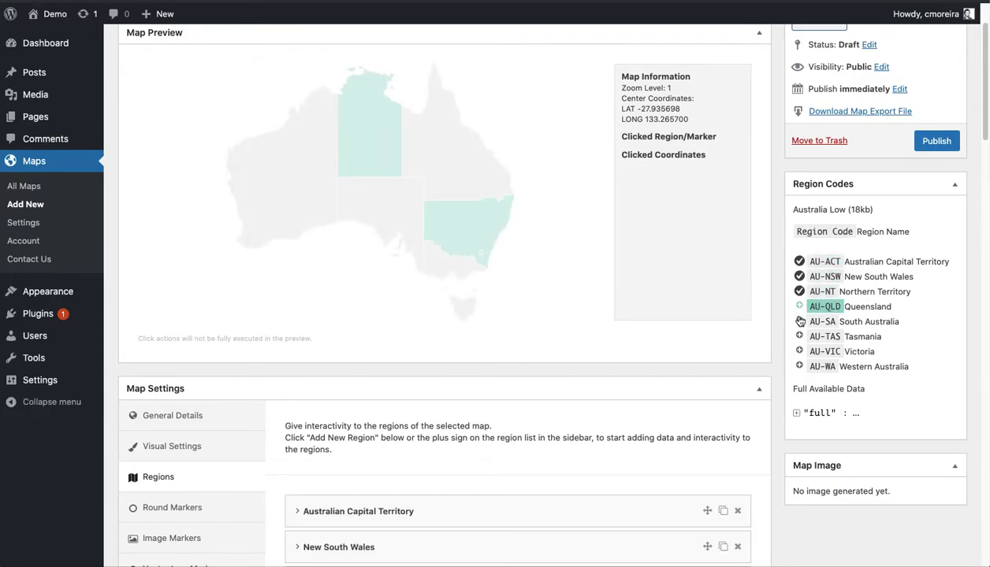
left_click(799, 307)
left_click(799, 321)
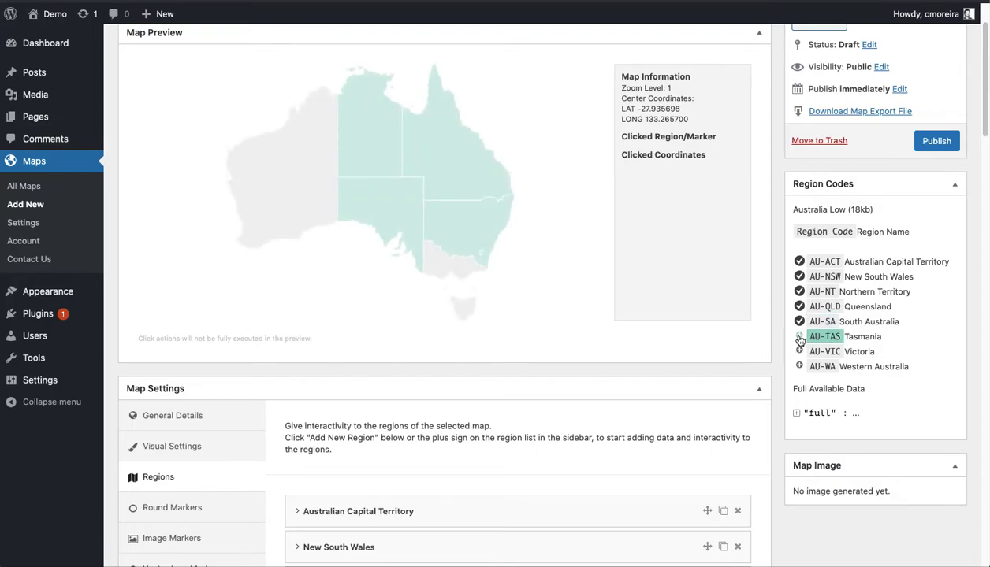
left_click(799, 338)
left_click(799, 352)
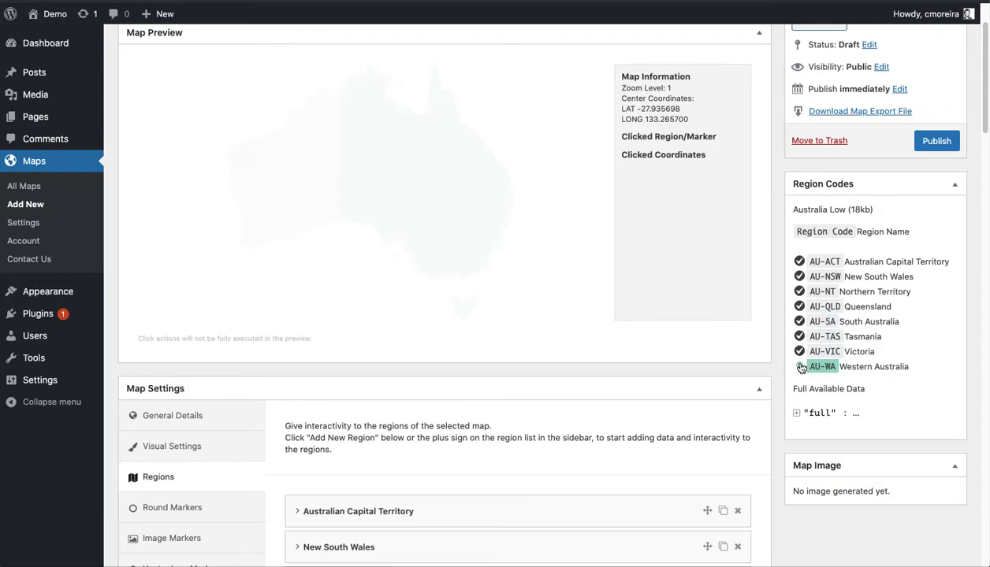
left_click(799, 367)
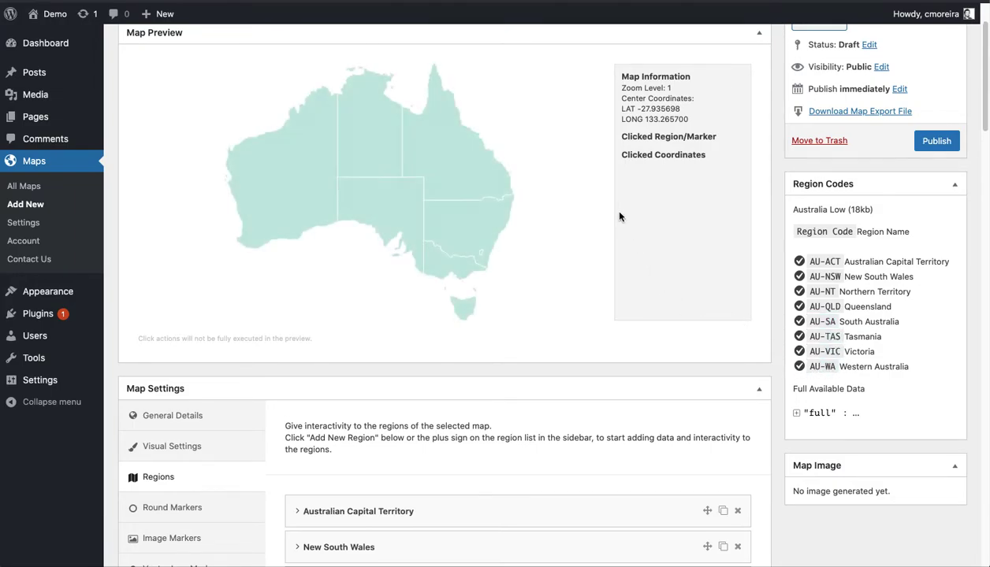
Step: Collapse Western Australia's panel and give Australian Capital Territory a value of 10
scroll(602, 321, "down", 2)
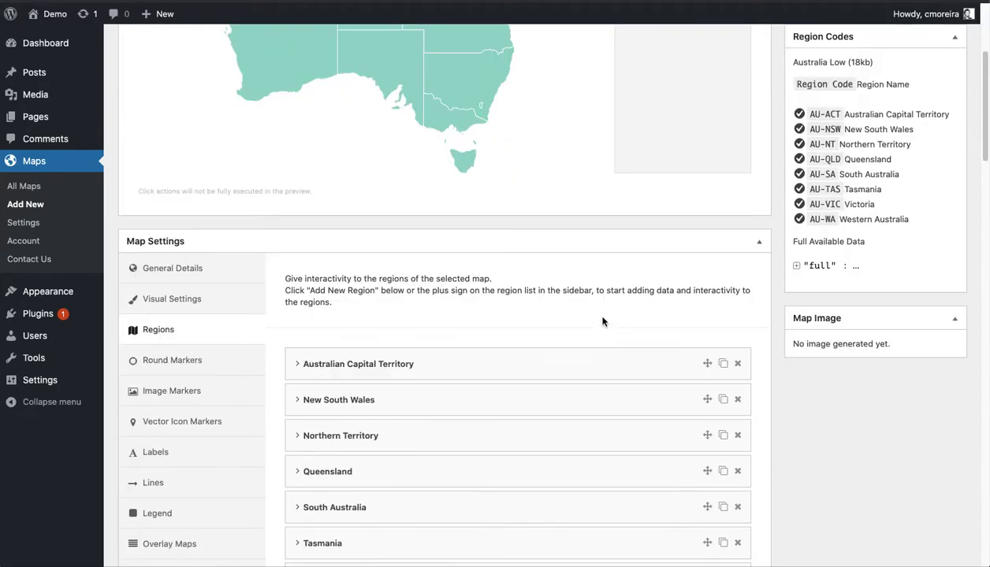
scroll(602, 321, "down", 3)
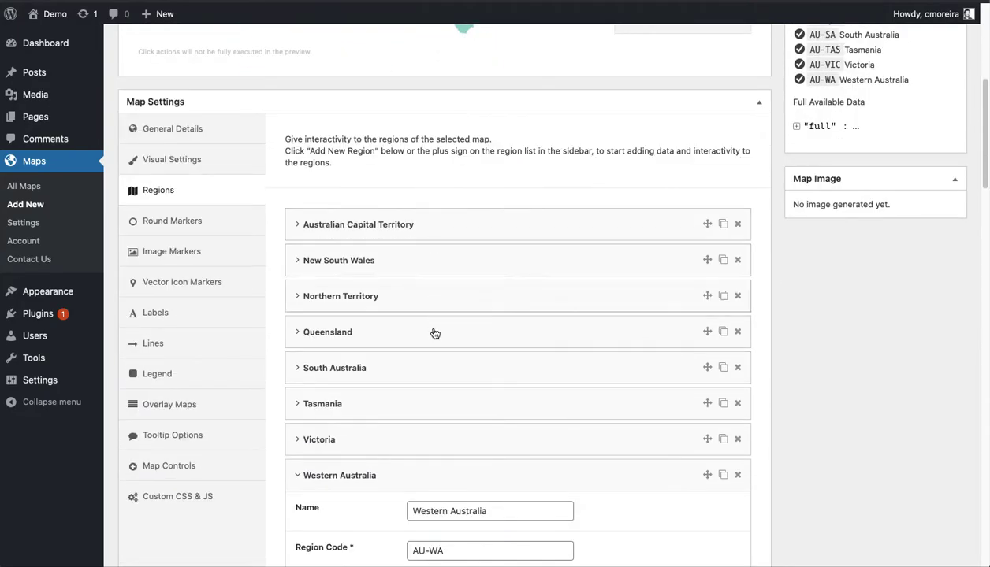
scroll(426, 417, "up", 1)
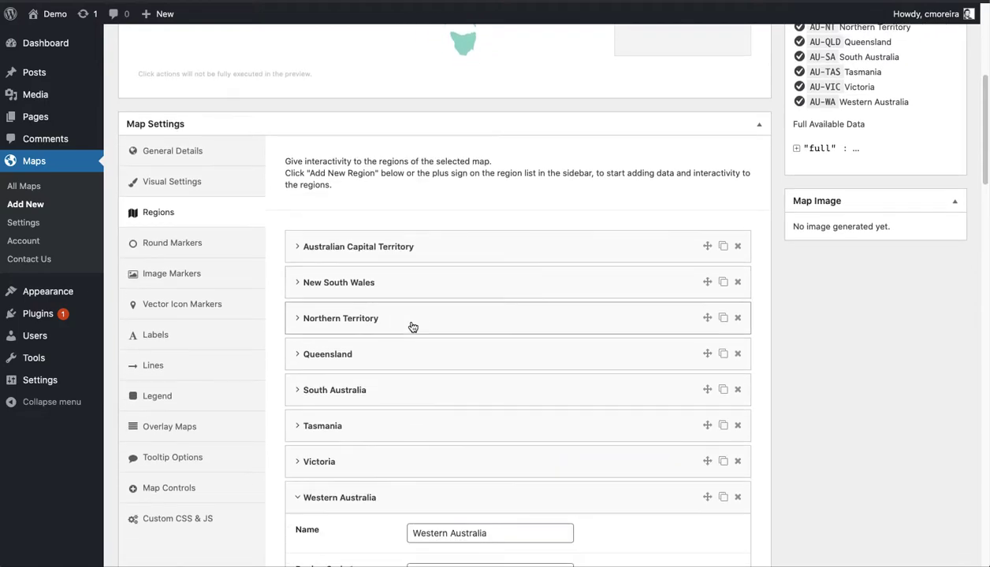
left_click(370, 497)
scroll(492, 217, "up", 1)
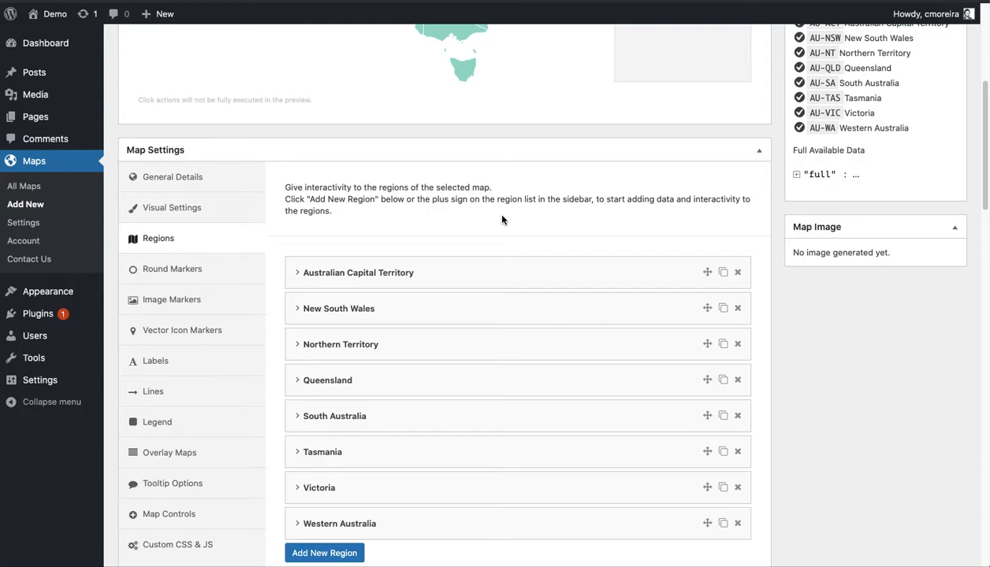
left_click(349, 276)
scroll(381, 277, "down", 4)
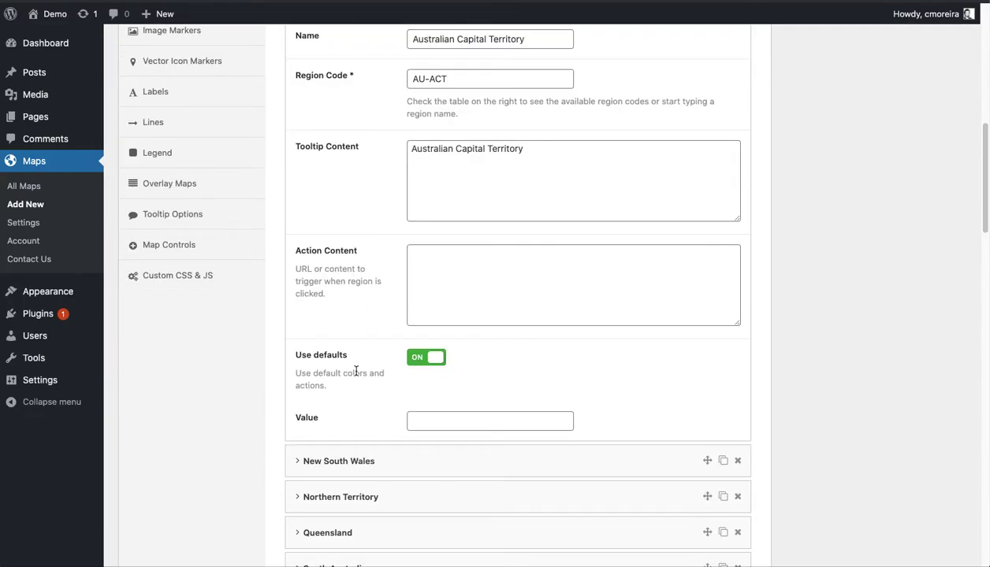
left_click(427, 420)
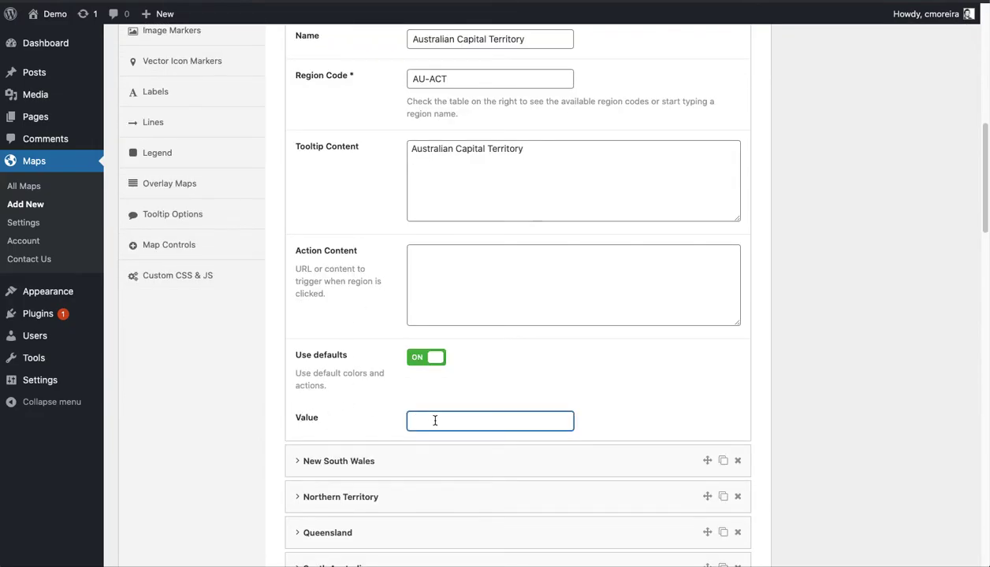
type("10")
Step: Enter values 23 for New South Wales, 43 for Northern Territory and 54 for Queensland
left_click(388, 470)
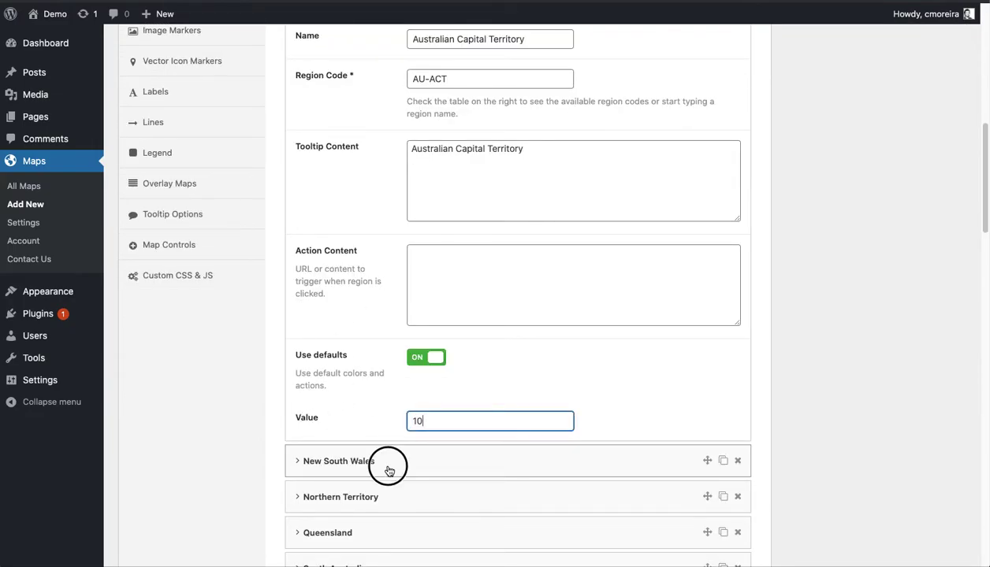
left_click(417, 457)
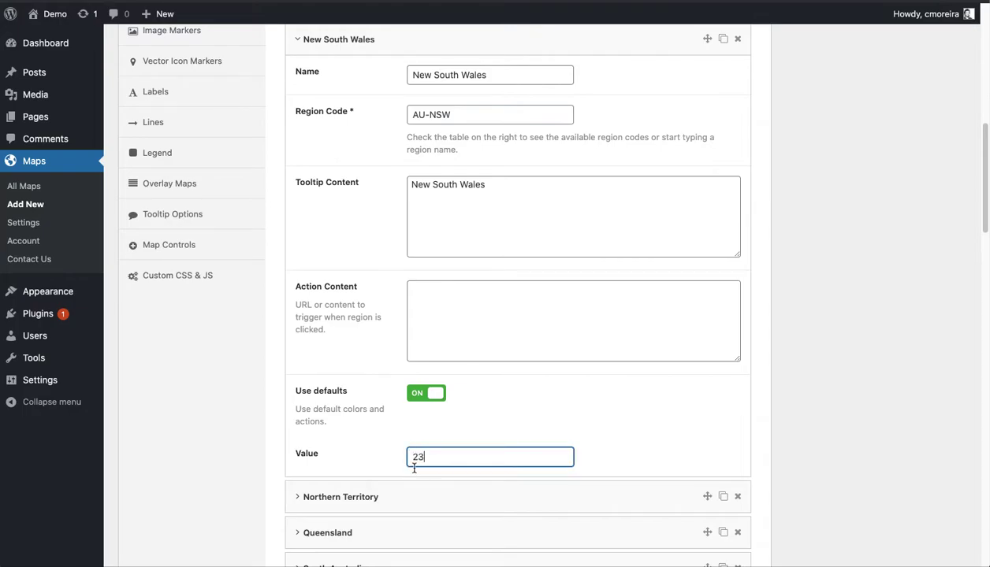
type("23")
left_click(407, 495)
left_click(429, 493)
type("43")
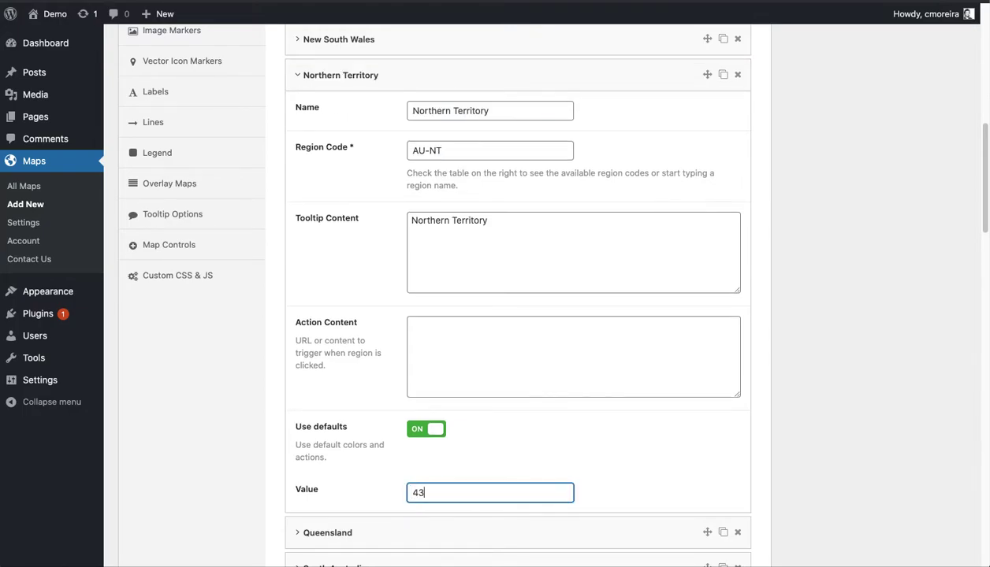
left_click(386, 534)
left_click(426, 529)
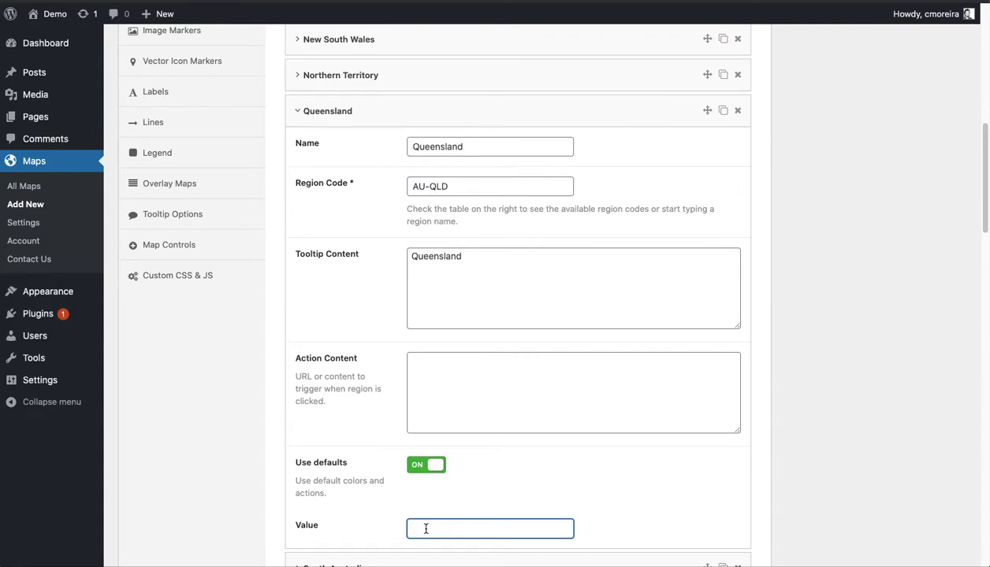
type("54")
Step: Enter values 65 for South Australia, 34 for Tasmania and 45 for Victoria
scroll(362, 489, "down", 1)
left_click(364, 496)
scroll(387, 488, "down", 2)
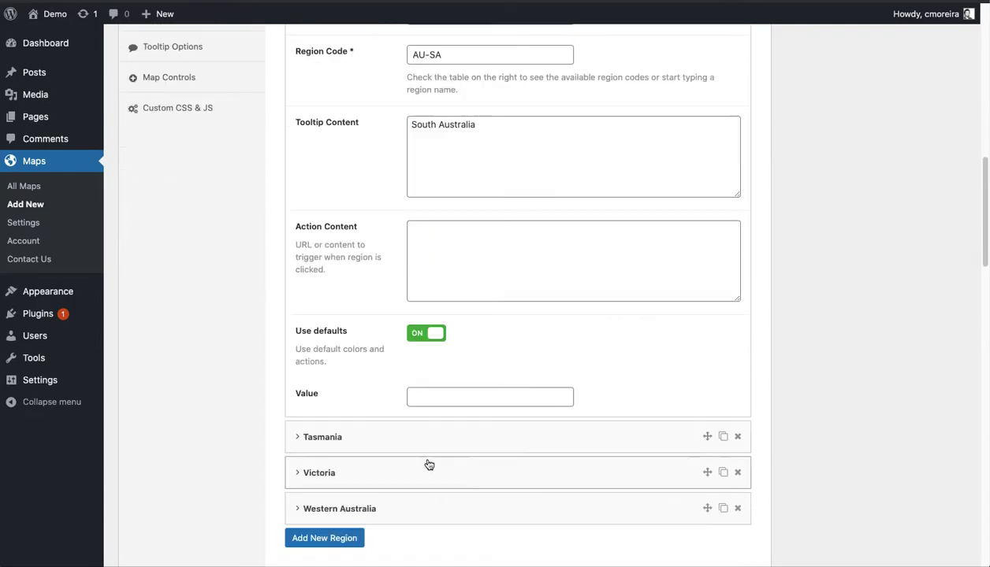
left_click(432, 389)
type("65")
left_click(433, 439)
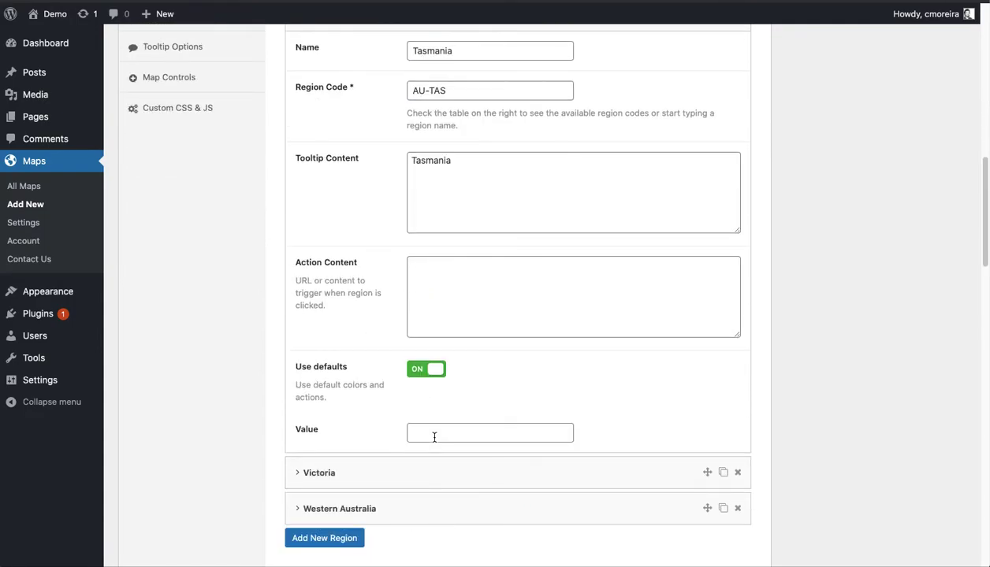
left_click(434, 435)
type("34")
left_click(429, 474)
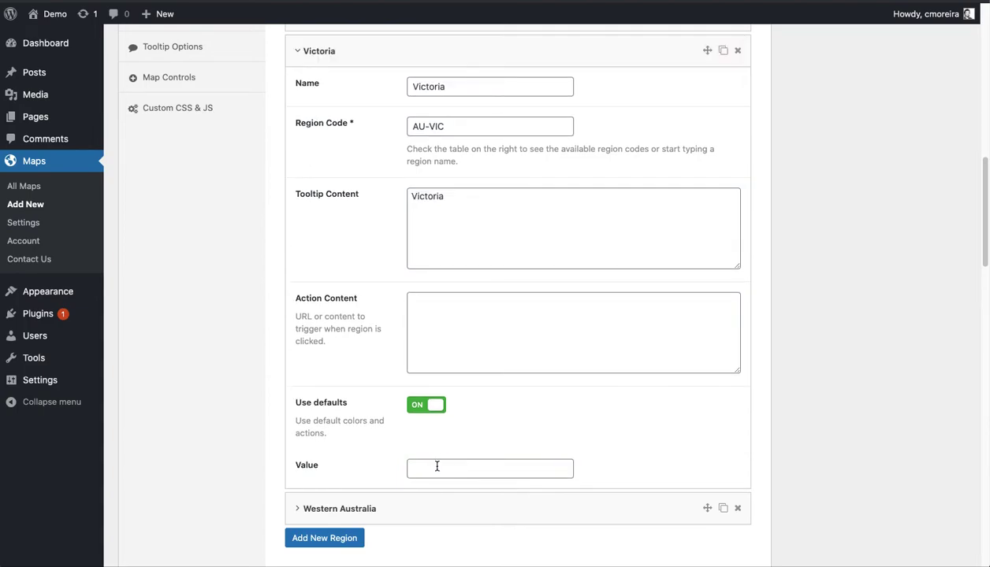
left_click(437, 467)
type("45")
Step: Give Western Australia a value of 67, verify it, and collapse the region panels
left_click(443, 514)
left_click(459, 504)
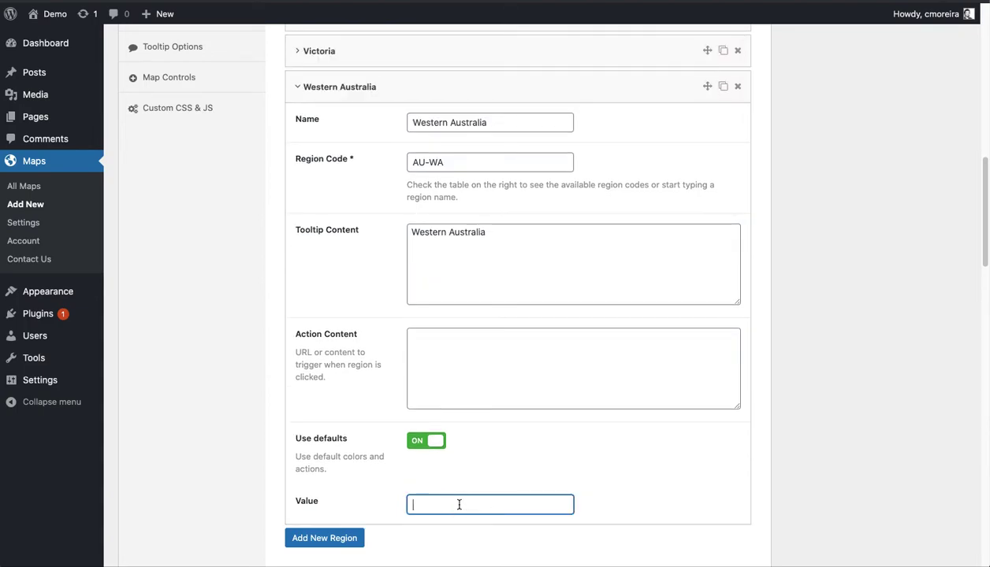
type("67")
left_click(400, 475)
scroll(380, 439, "up", 3)
left_click(385, 252)
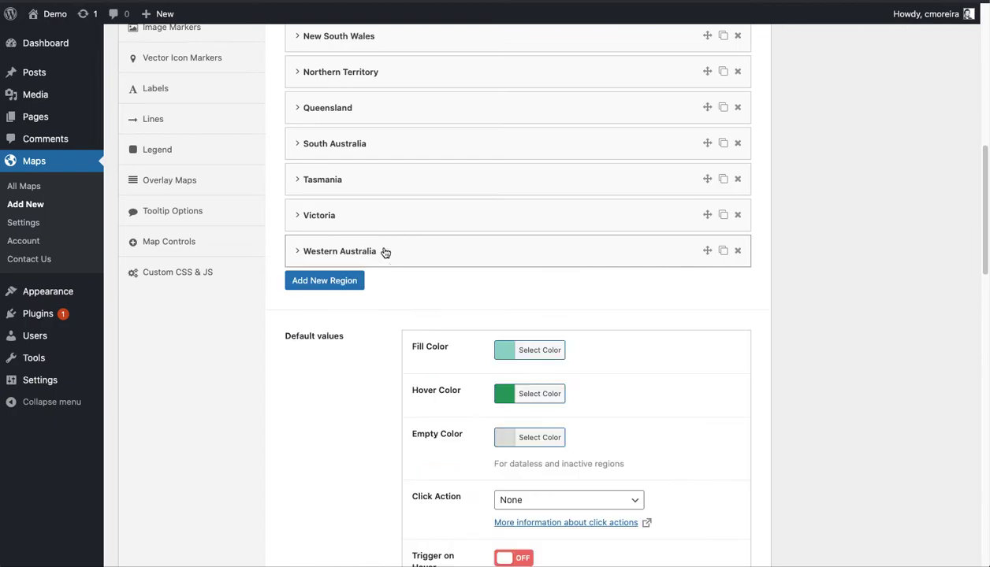
left_click(384, 251)
scroll(410, 339, "down", 3)
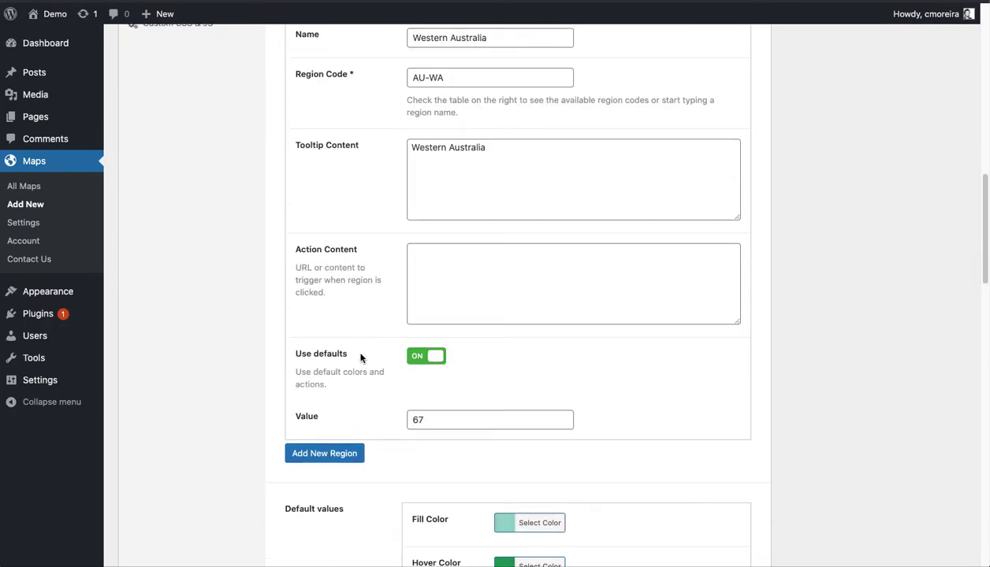
scroll(360, 358, "up", 3)
left_click(353, 292)
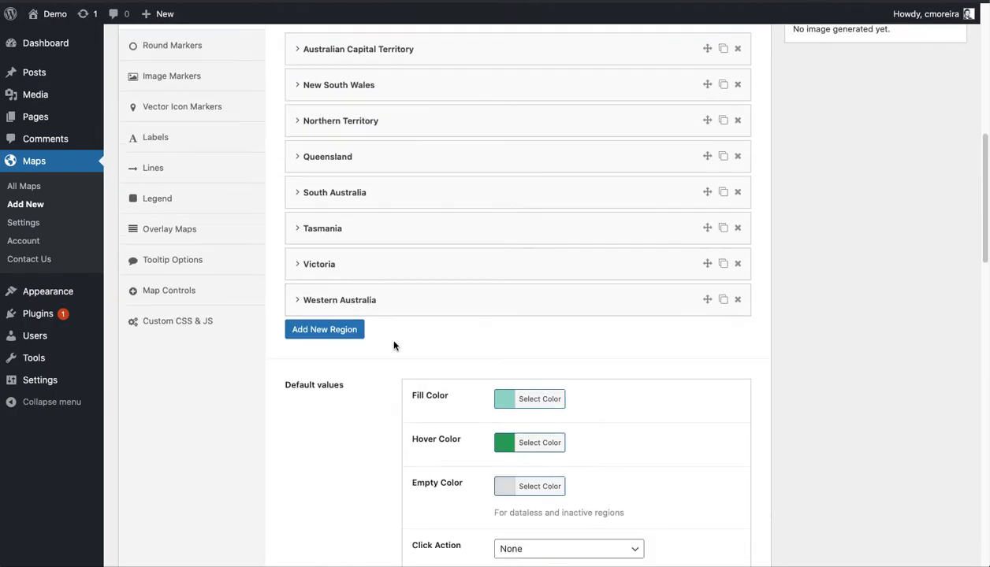
scroll(395, 344, "up", 3)
Step: Enable Heat Map (Choropleth) in the Regions settings, defaulting to a Gradient type
scroll(393, 348, "up", 5)
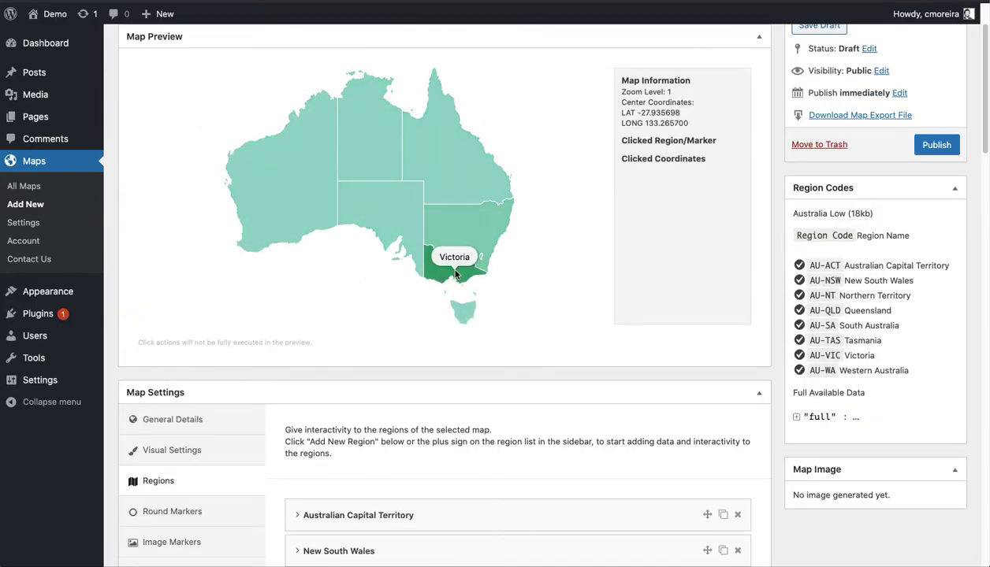
left_click(528, 194)
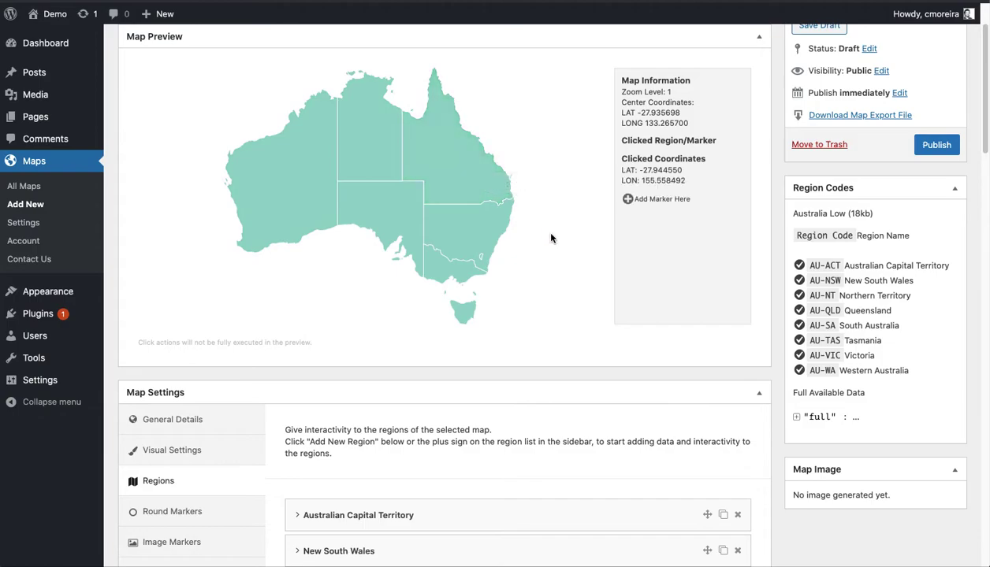
scroll(539, 236, "down", 3)
scroll(276, 351, "down", 5)
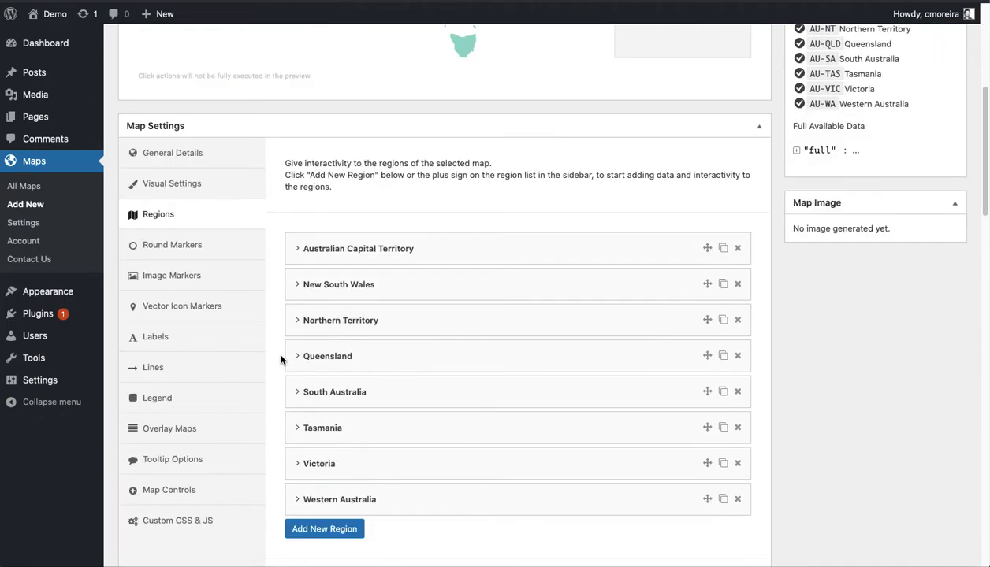
scroll(280, 359, "down", 10)
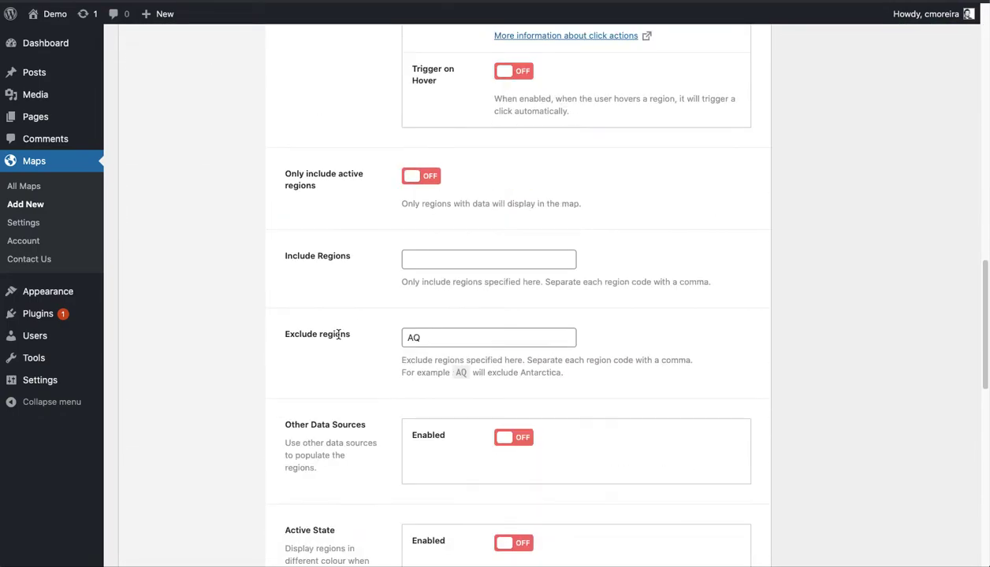
scroll(344, 319, "down", 8)
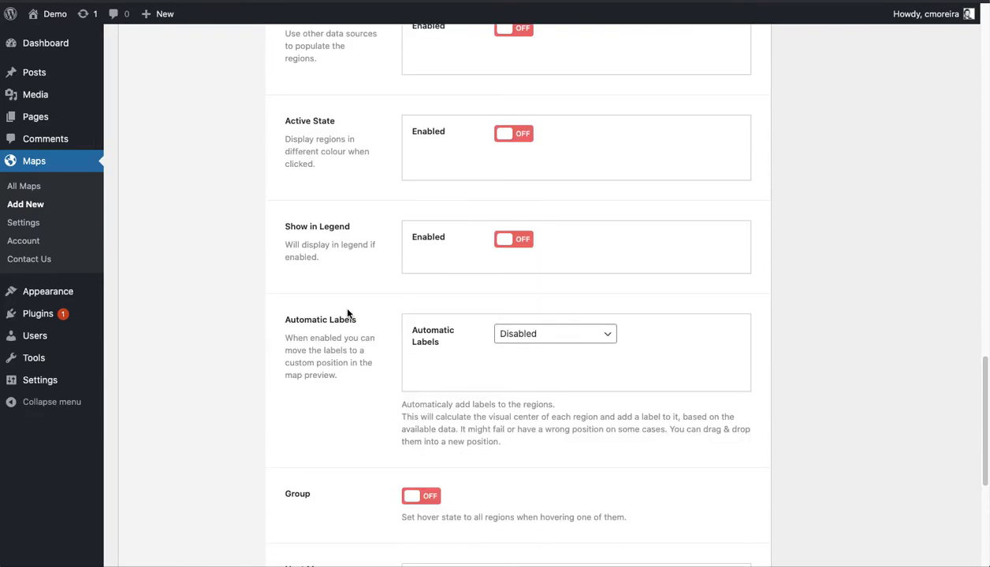
scroll(347, 314, "down", 1)
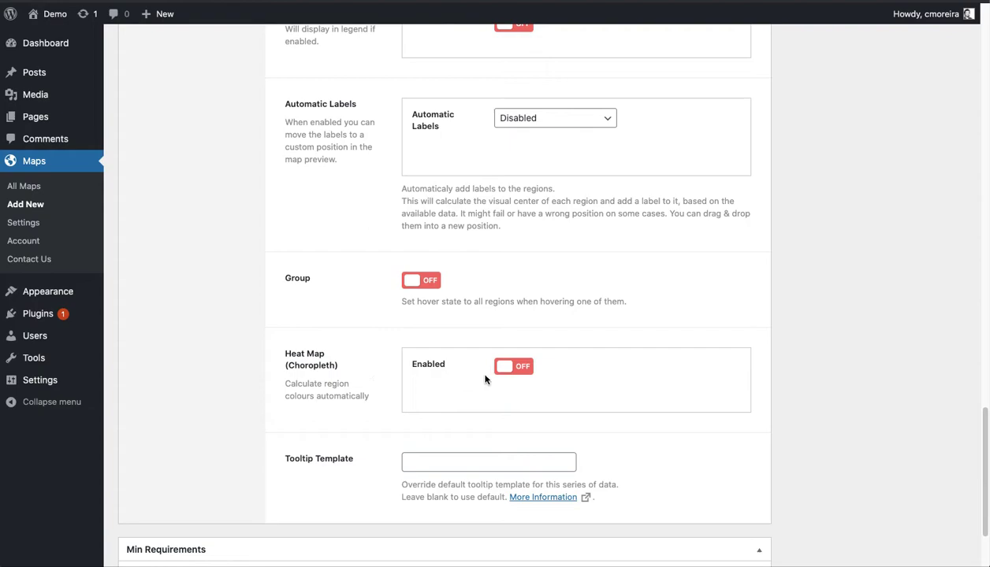
left_click(508, 365)
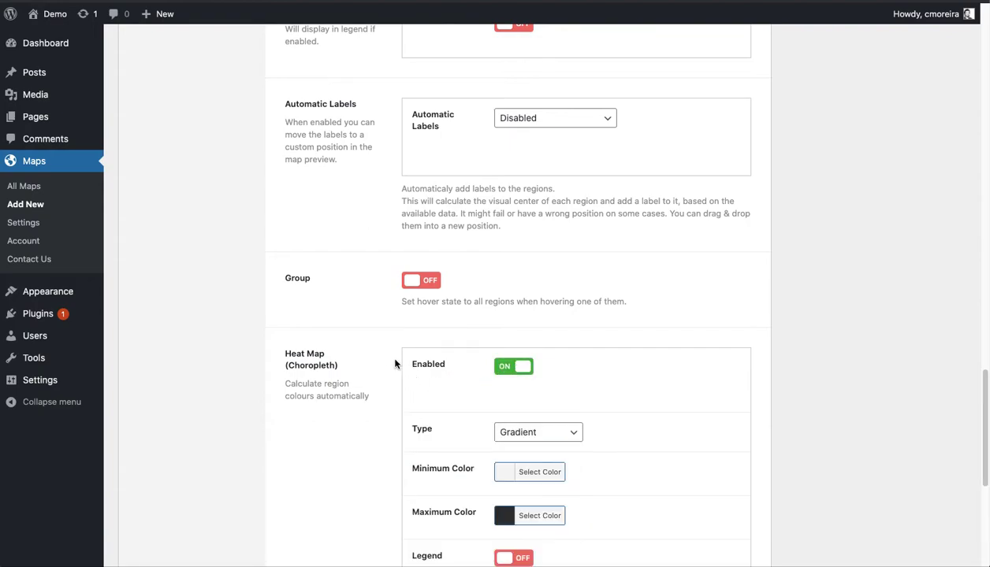
scroll(380, 350, "down", 4)
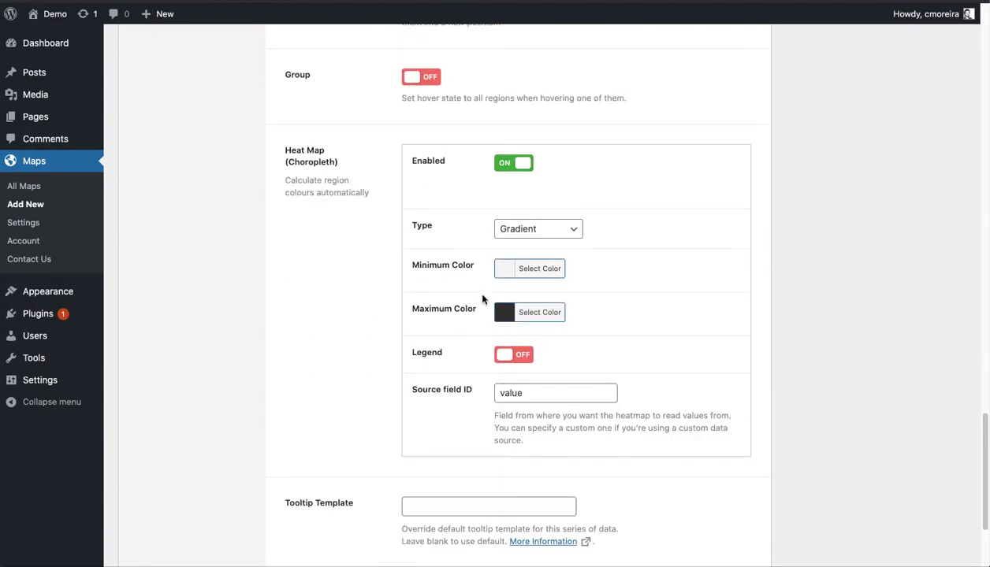
left_click(569, 229)
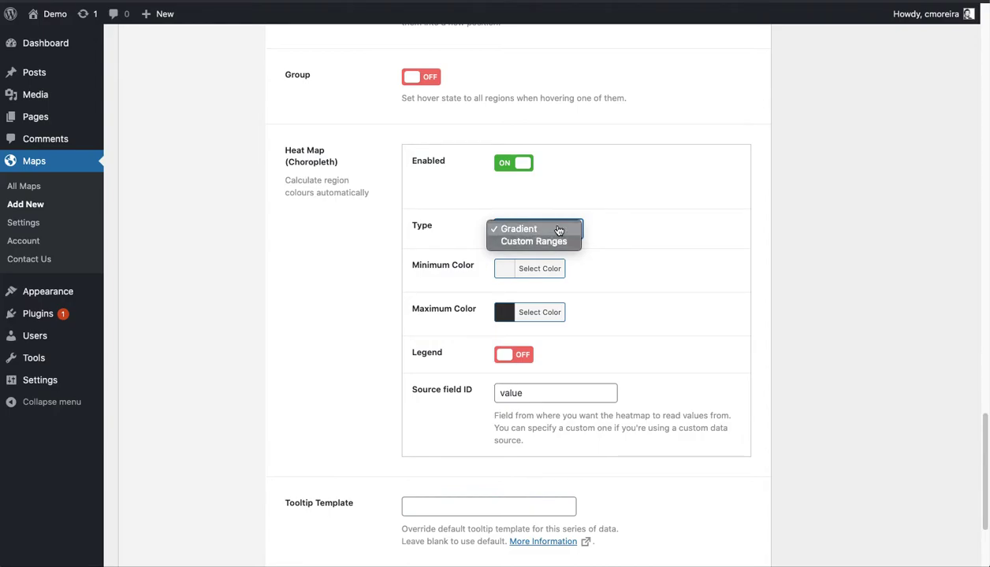
left_click(618, 229)
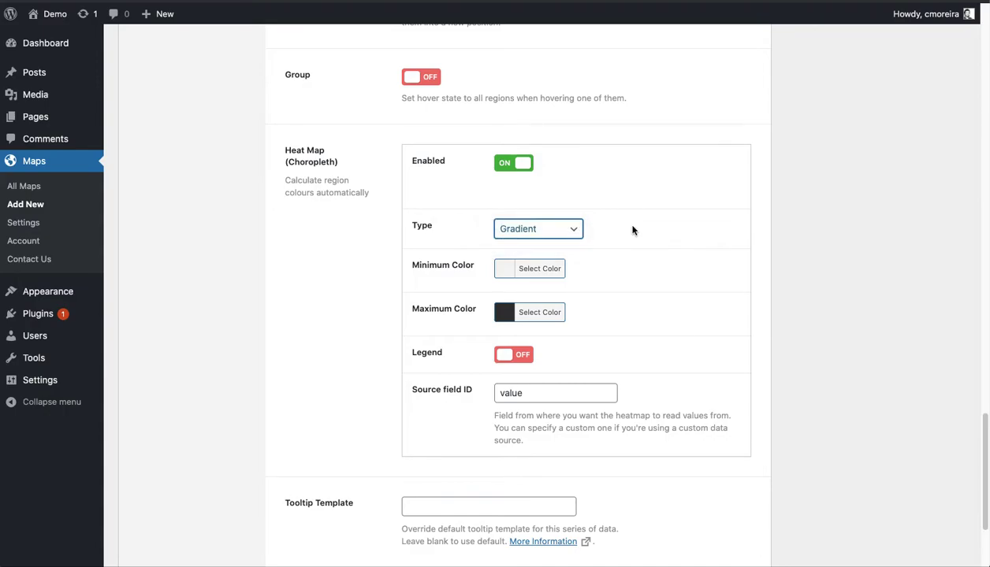
left_click(633, 230)
Step: Set the gradient's minimum colour to #dd9f9f and maximum to #dd3333, and turn the legend on
left_click(542, 272)
left_click(538, 423)
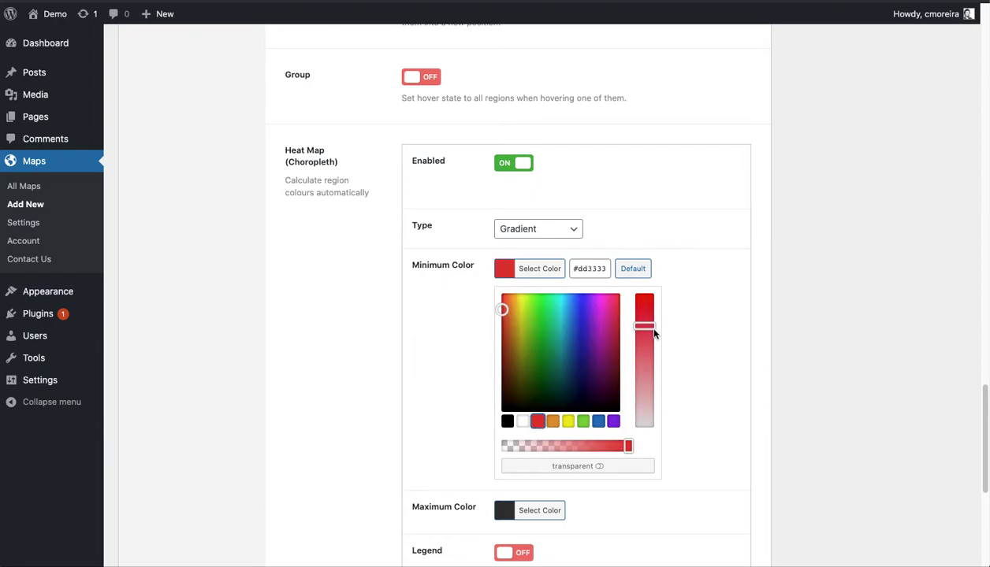
left_click_drag(653, 334, 645, 388)
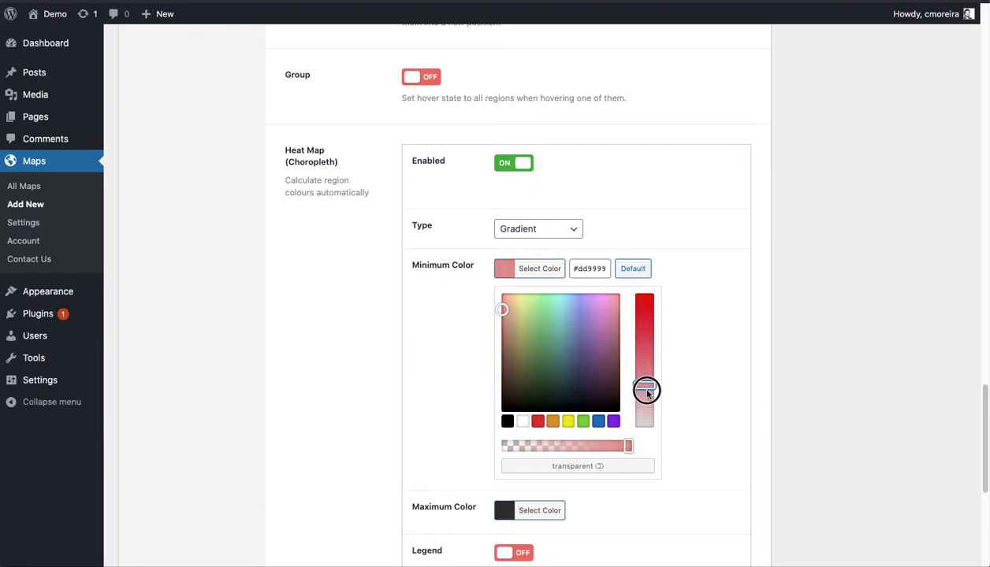
left_click(704, 308)
left_click(544, 313)
left_click(539, 465)
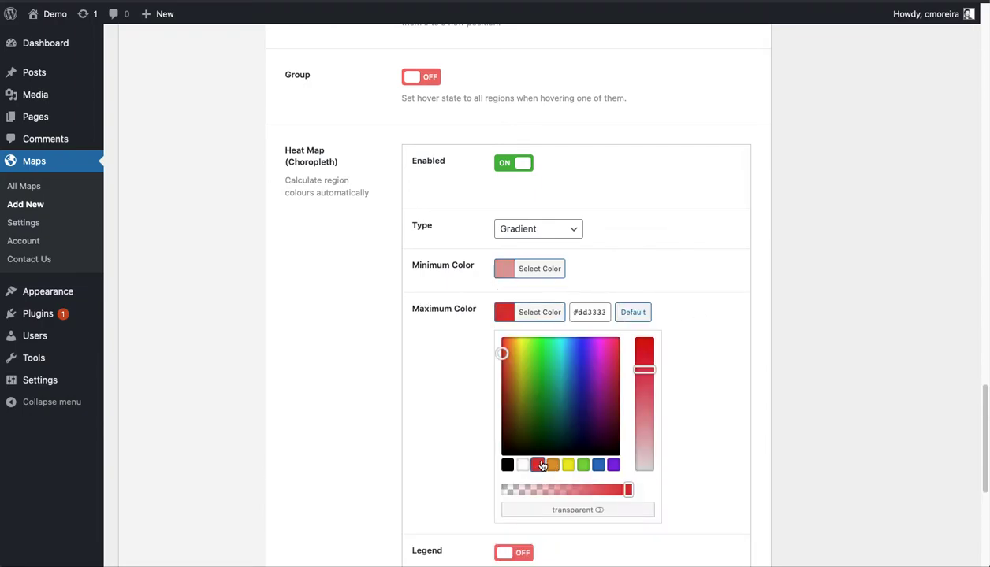
left_click(468, 349)
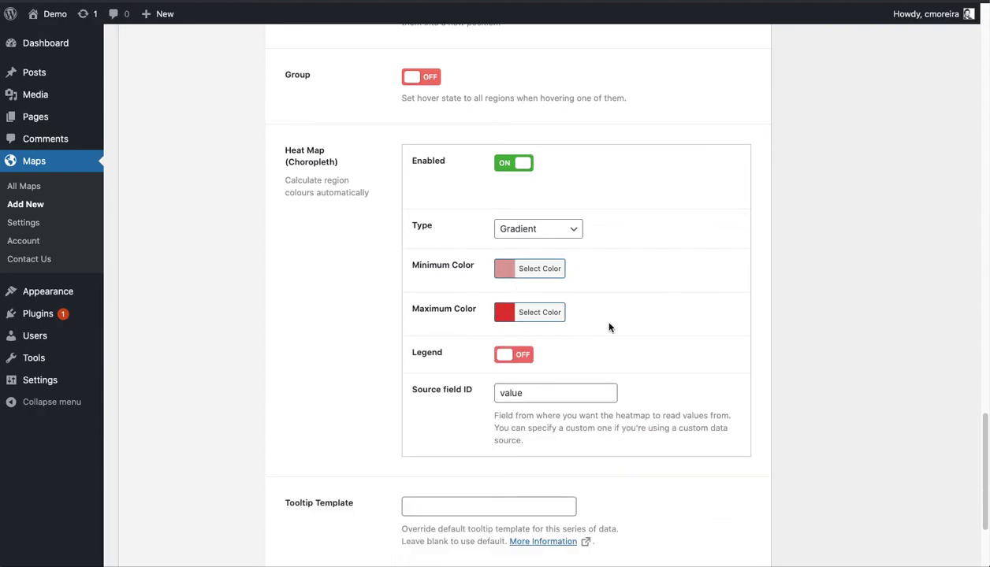
left_click(505, 355)
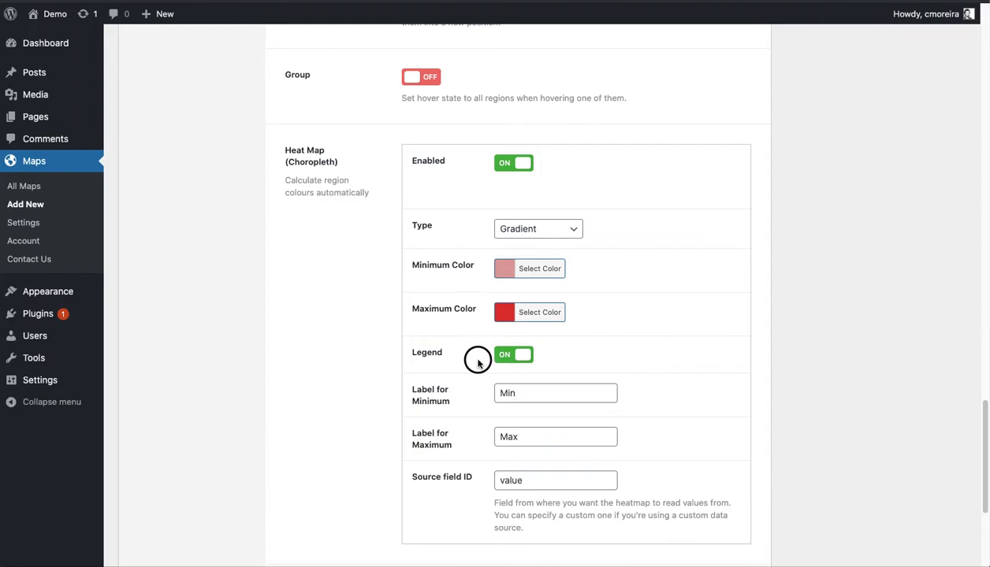
Step: Review the Min/Max legend labels and Source field ID 'value', then return to the Map Preview
left_click(511, 388)
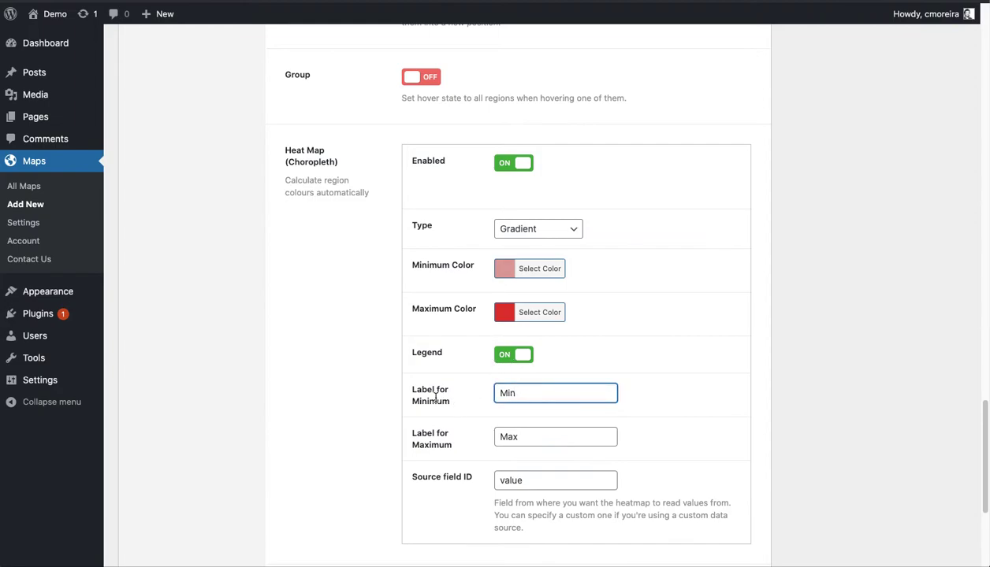
left_click(475, 441)
scroll(477, 446, "down", 1)
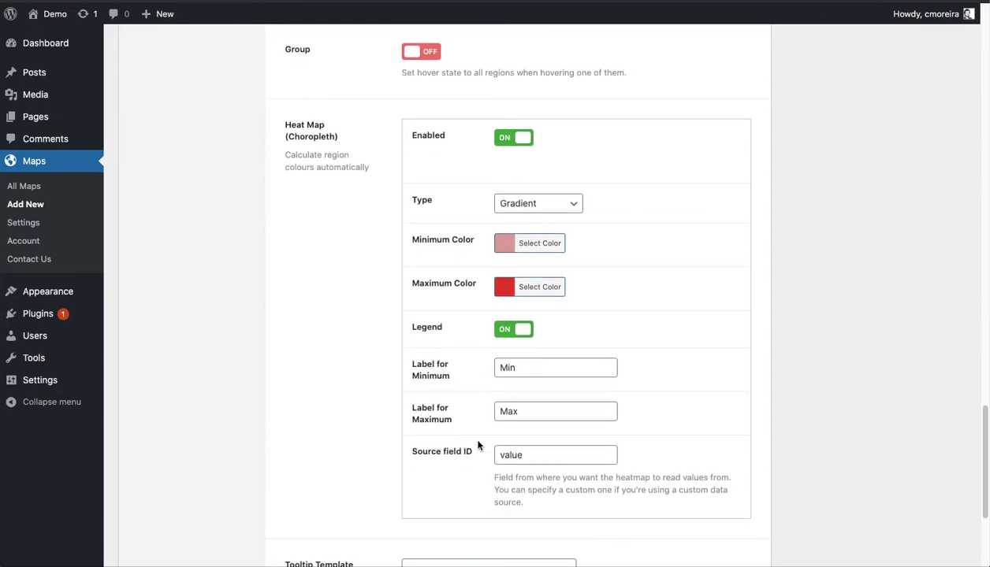
left_click(510, 449)
left_click(479, 449)
scroll(478, 438, "up", 1)
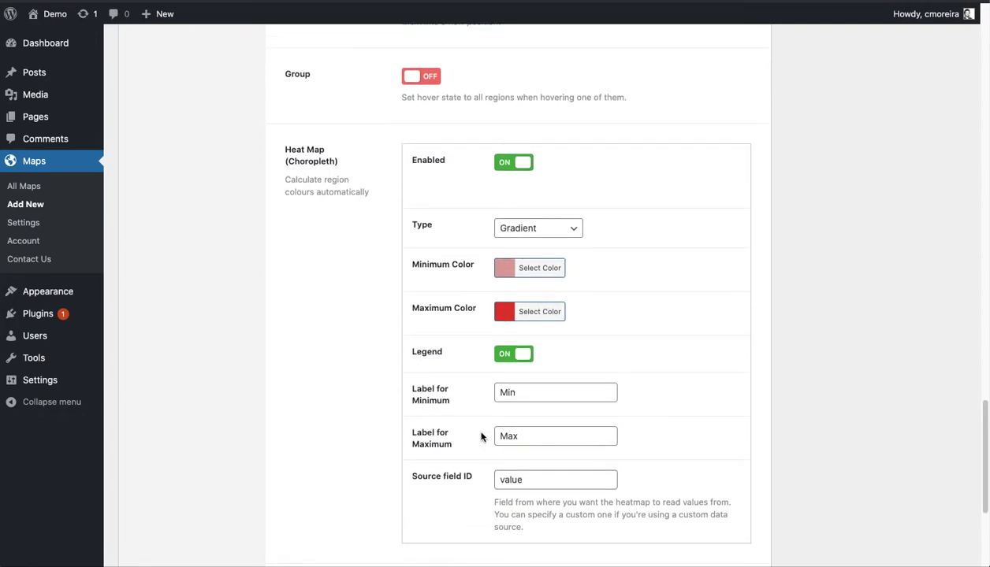
scroll(481, 438, "up", 10)
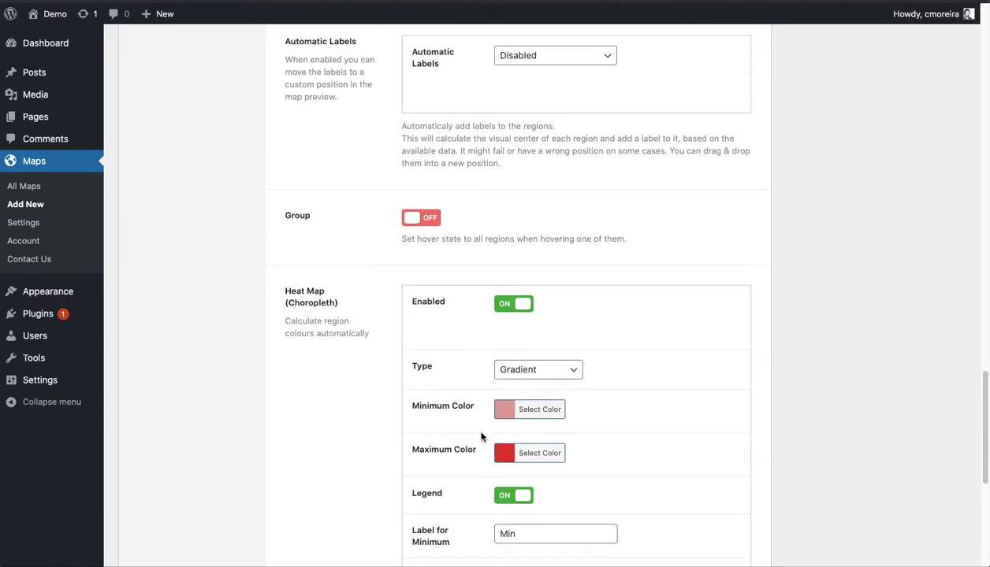
scroll(480, 438, "up", 20)
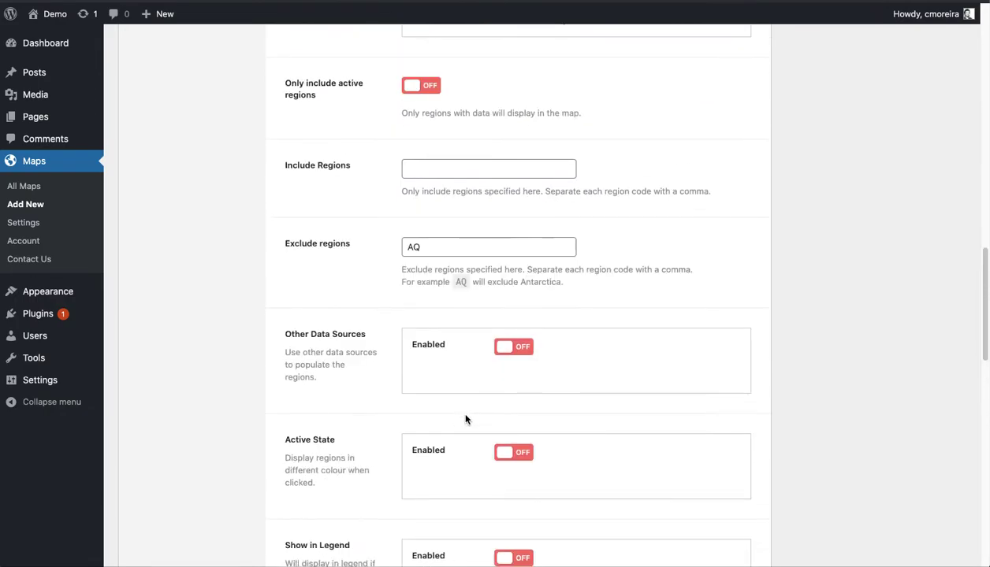
scroll(416, 362, "up", 20)
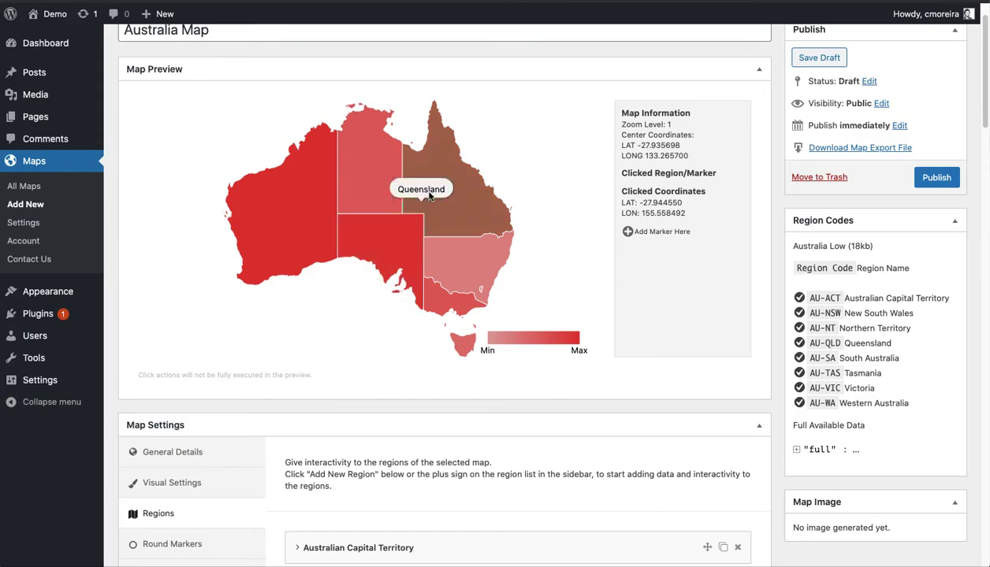
Step: Change the default region Hover Color to the red preset #dd3333
scroll(556, 236, "down", 3)
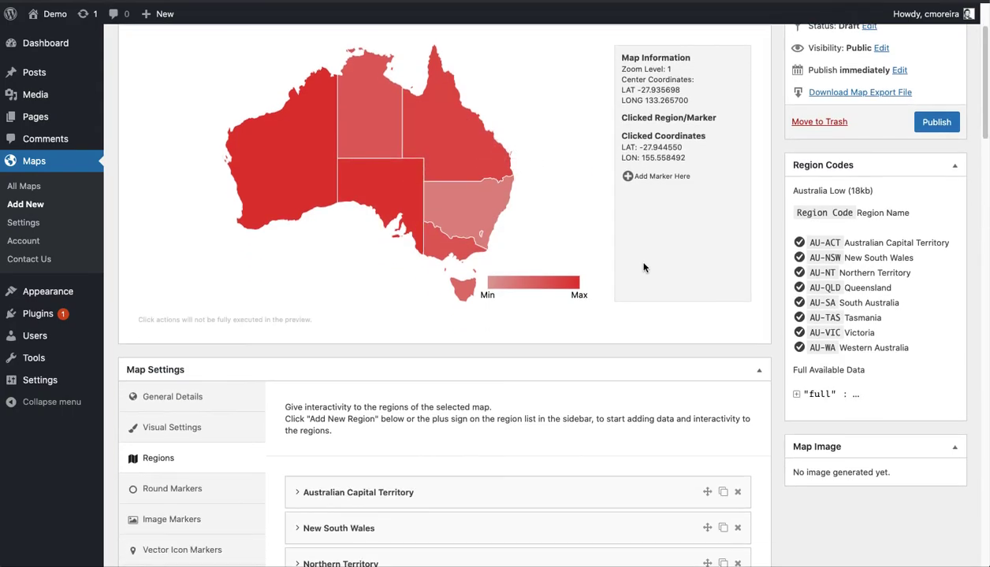
scroll(558, 284, "down", 5)
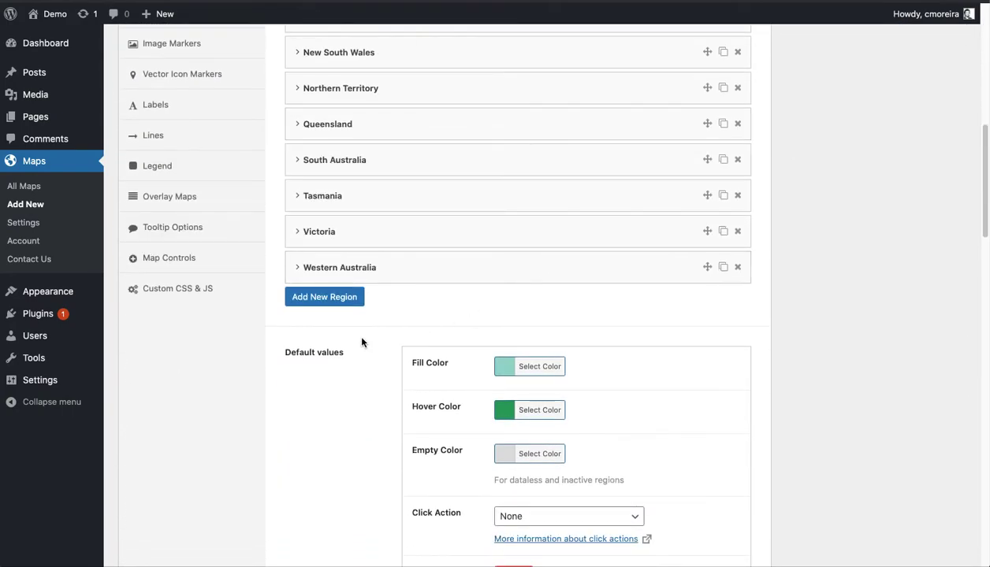
left_click(524, 411)
scroll(473, 463, "down", 1)
left_click(536, 518)
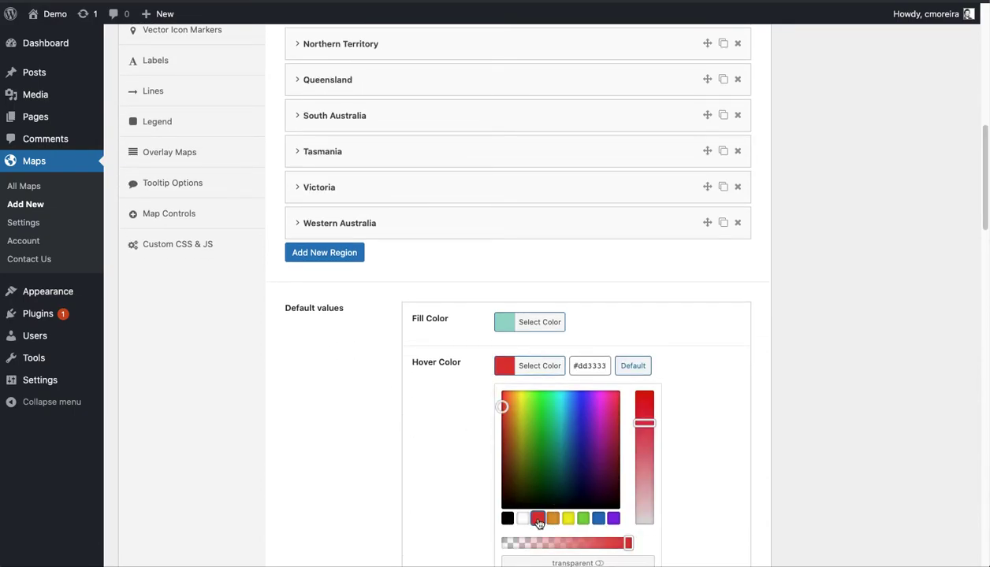
left_click(438, 402)
scroll(351, 372, "up", 8)
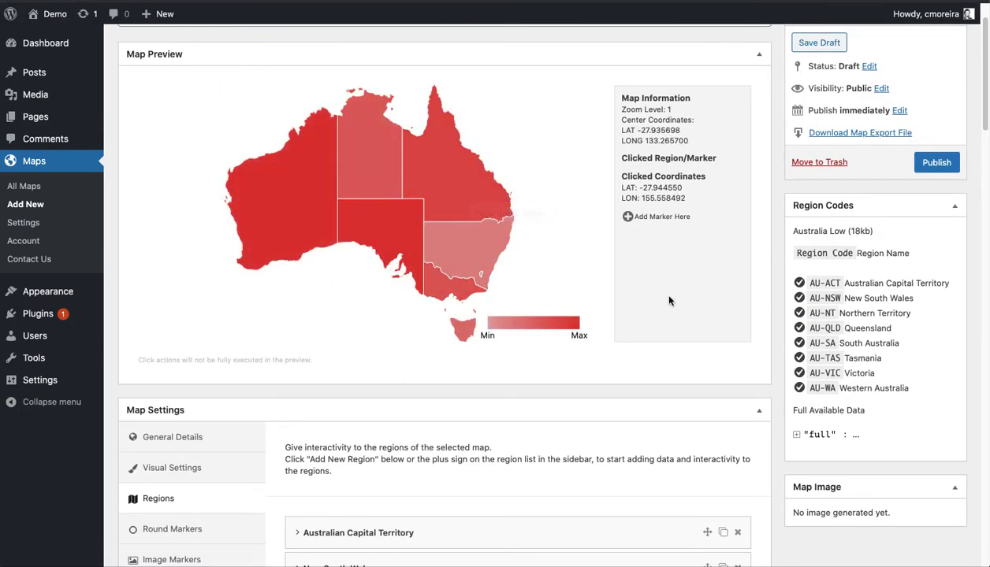
scroll(656, 308, "down", 2)
scroll(654, 307, "down", 2)
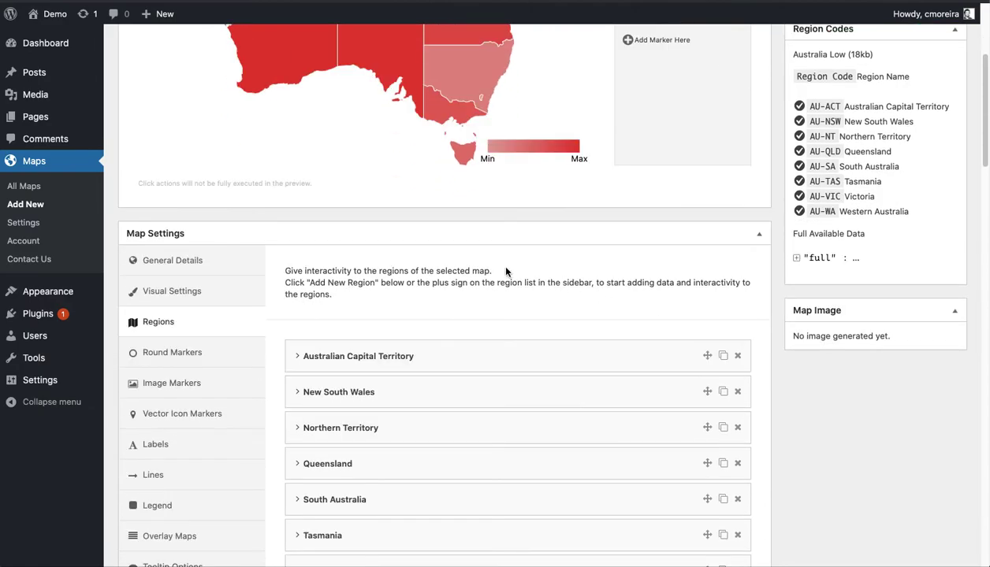
scroll(505, 271, "up", 4)
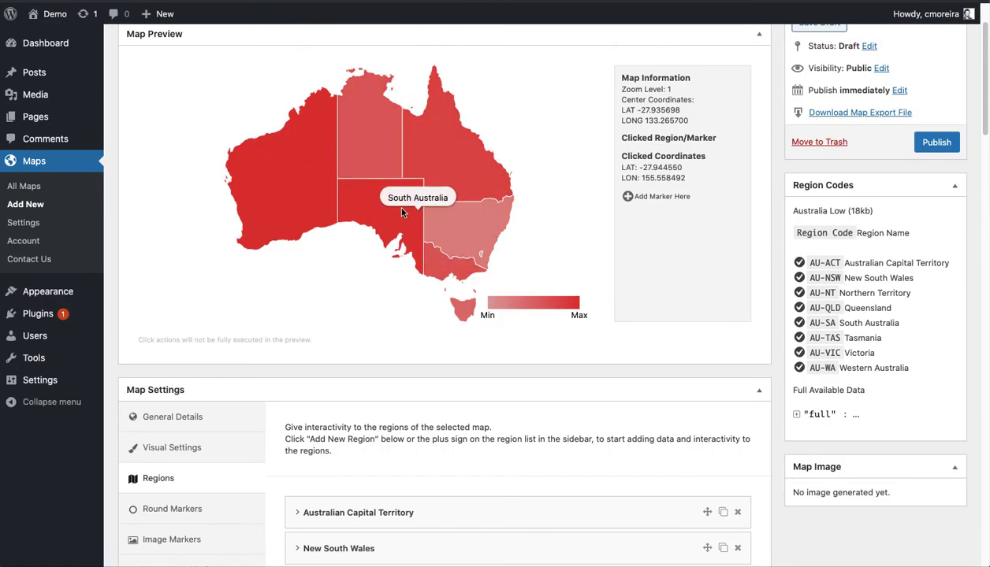
scroll(654, 286, "down", 1)
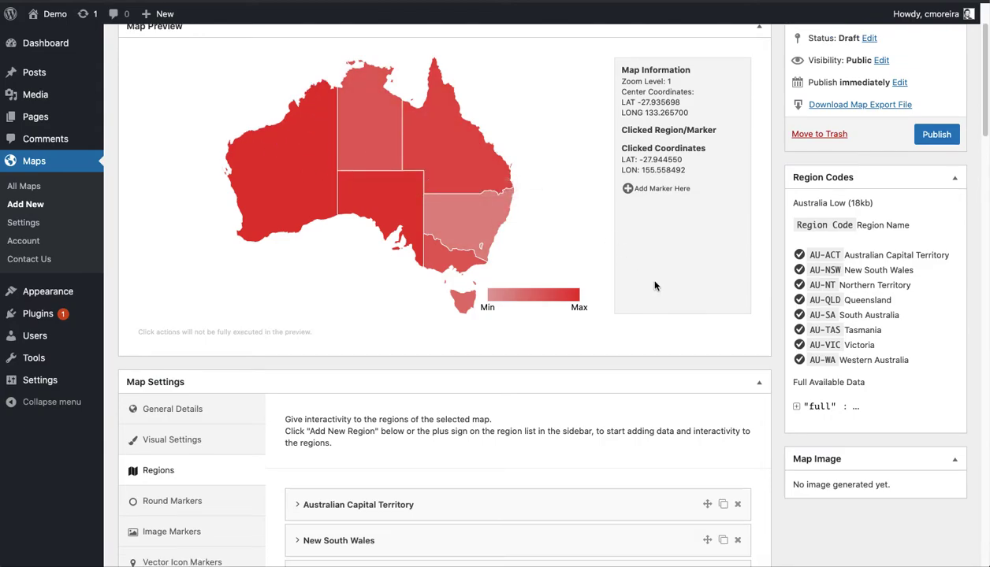
scroll(654, 286, "down", 10)
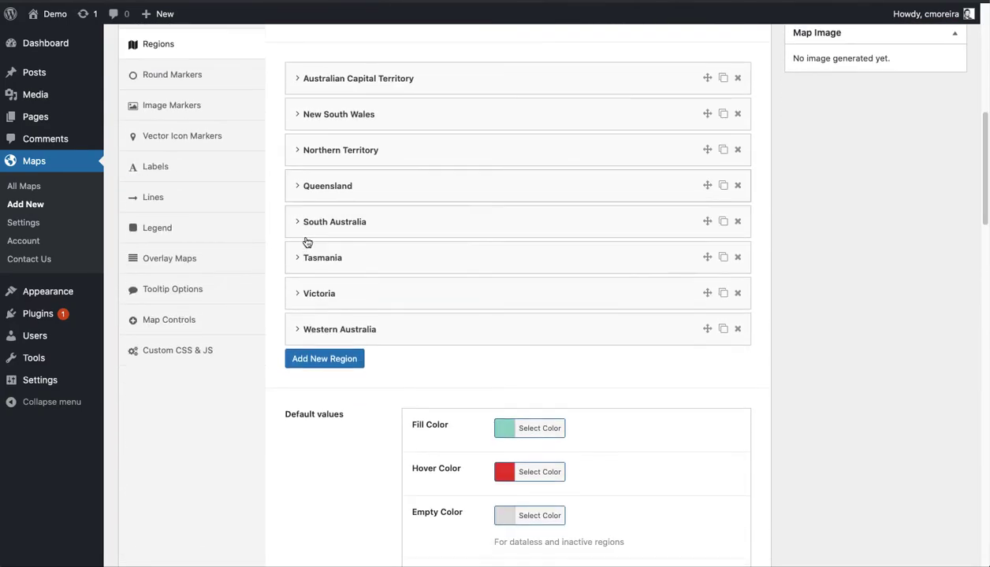
scroll(307, 242, "up", 1)
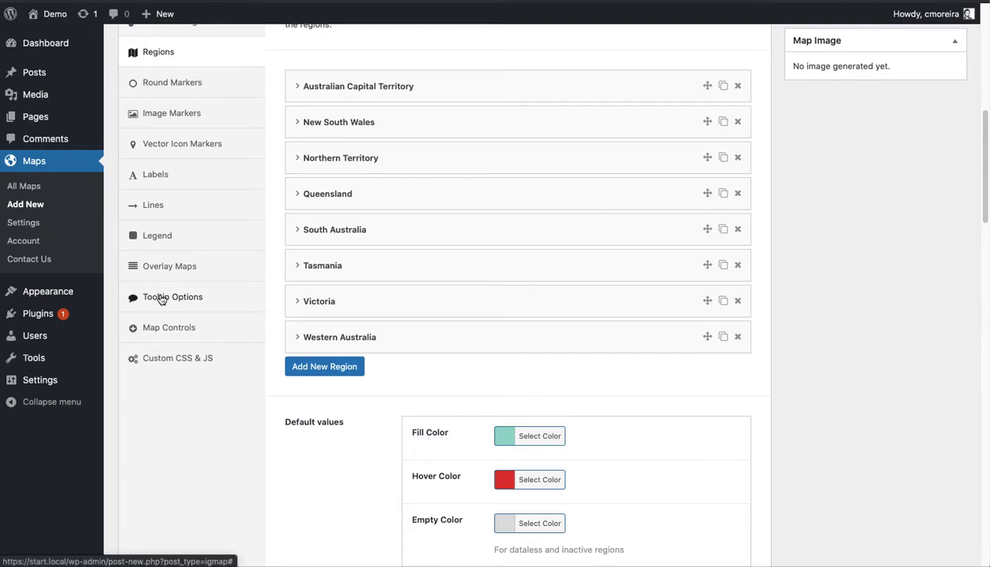
Step: Append '<br>Value: {value}' after {tooltipContent} in the tooltip Content template
left_click(159, 299)
scroll(335, 220, "up", 1)
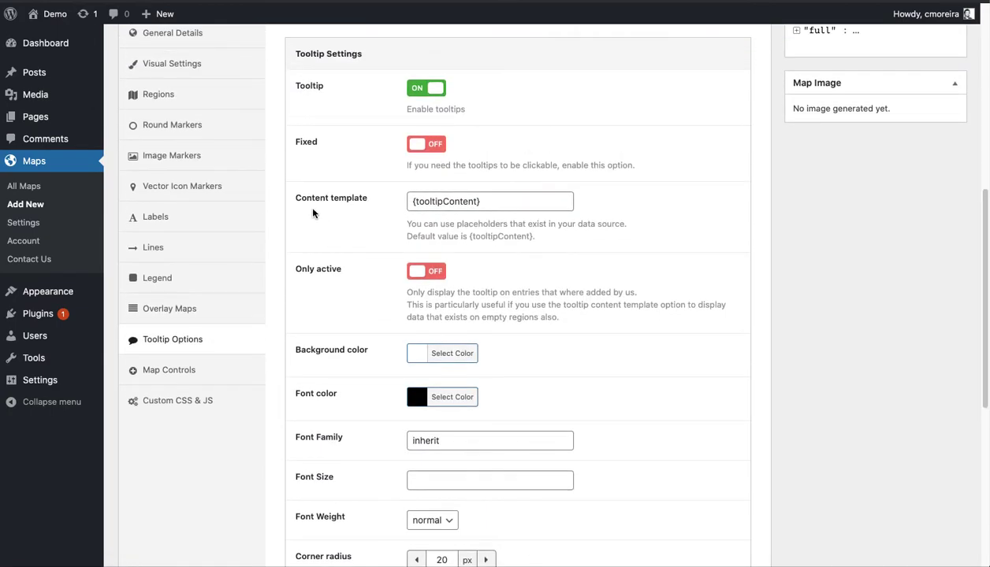
left_click_drag(297, 198, 369, 198)
left_click(460, 203)
left_click(492, 201)
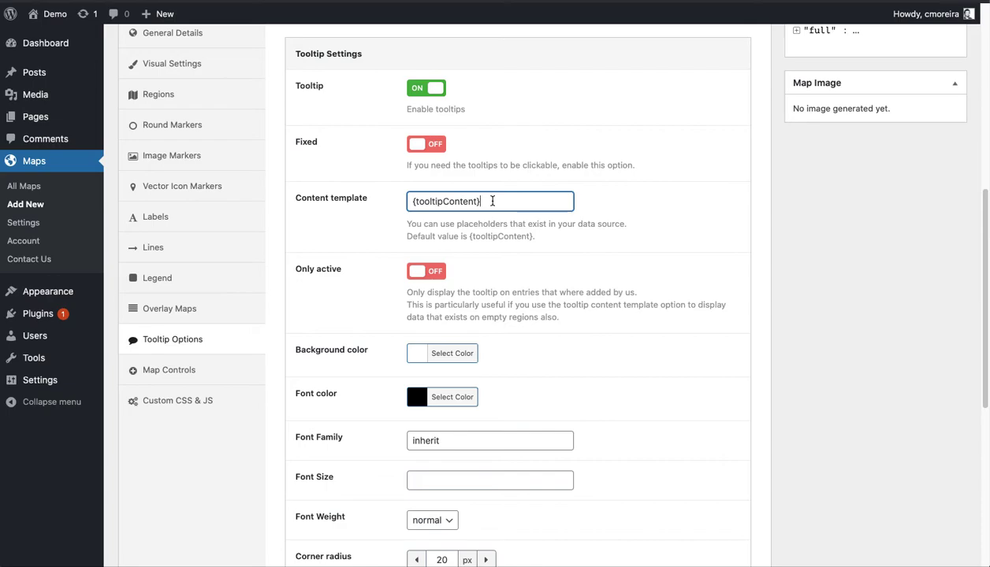
type("<br>")
type("Value: ")
type("{}")
type("value")
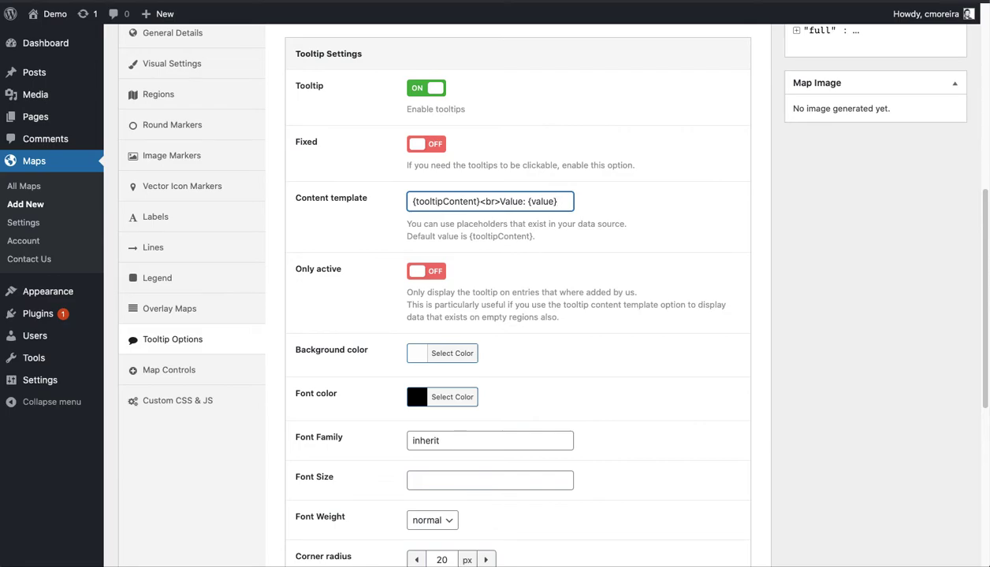
left_click(603, 211)
scroll(618, 257, "up", 5)
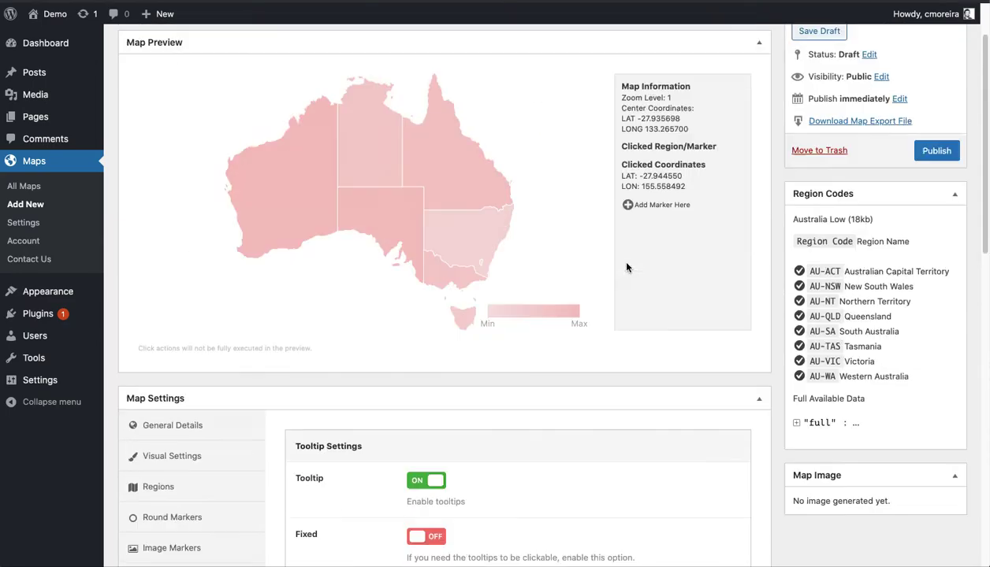
Step: Check the preview tooltips show region values, such as Northern Territory 43 and Queensland 54
scroll(627, 268, "up", 1)
mouse_move(357, 212)
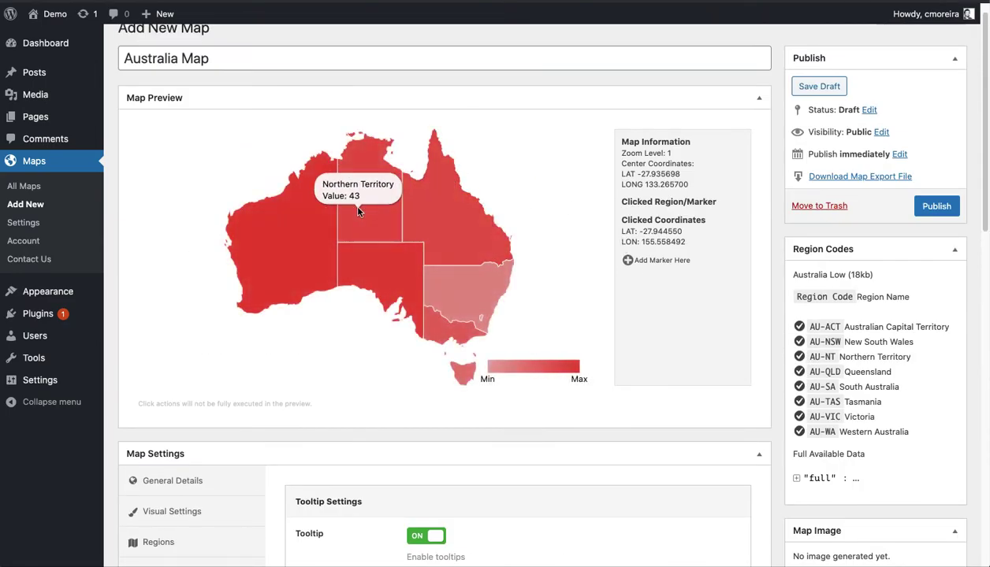
mouse_move(431, 207)
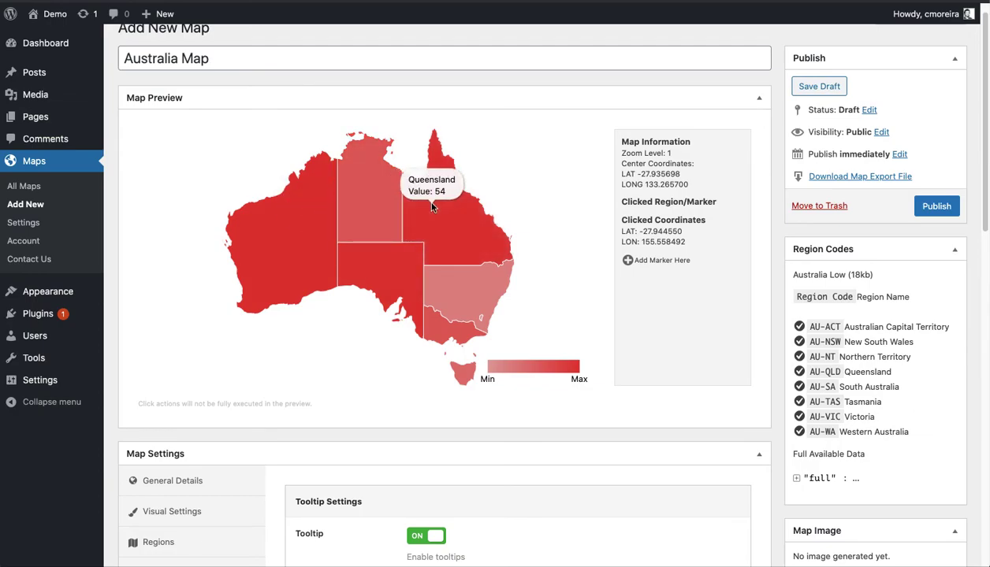
mouse_move(287, 236)
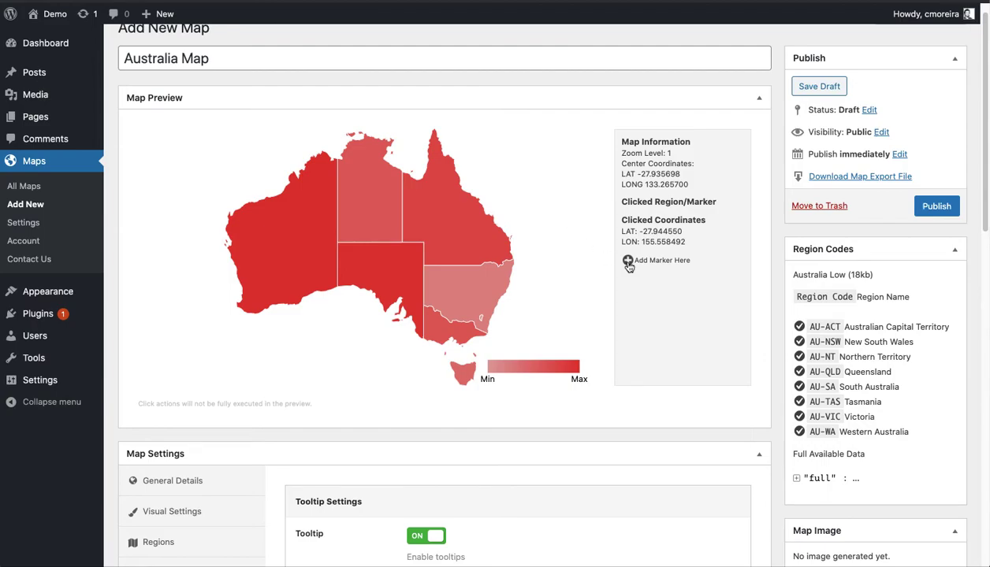
scroll(652, 276, "down", 2)
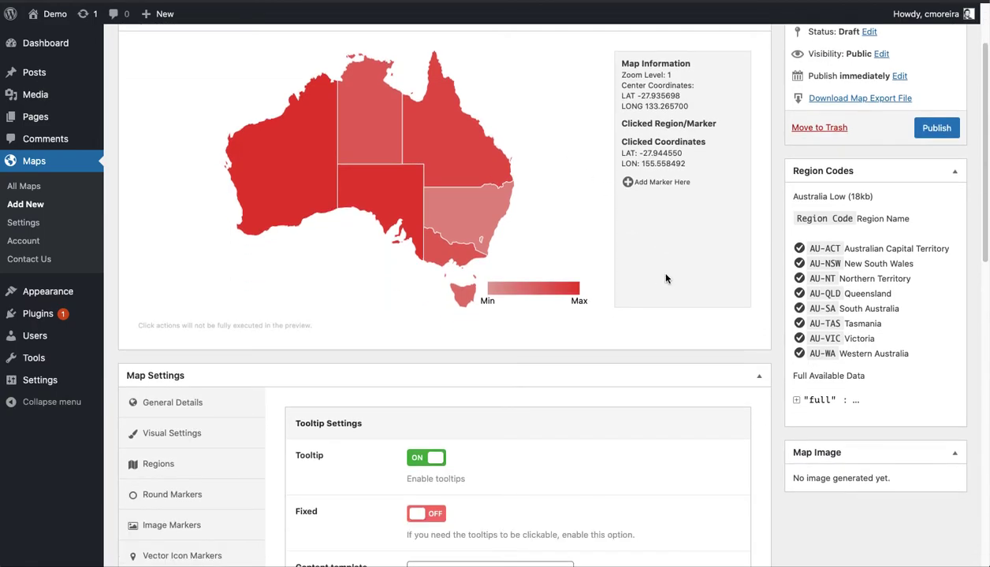
scroll(665, 278, "up", 1)
scroll(634, 340, "down", 4)
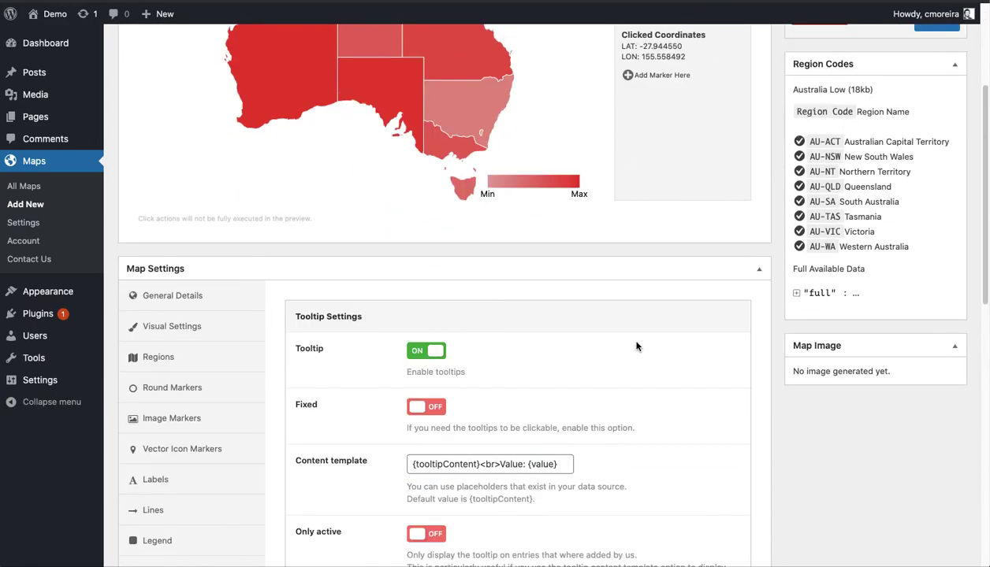
left_click(230, 358)
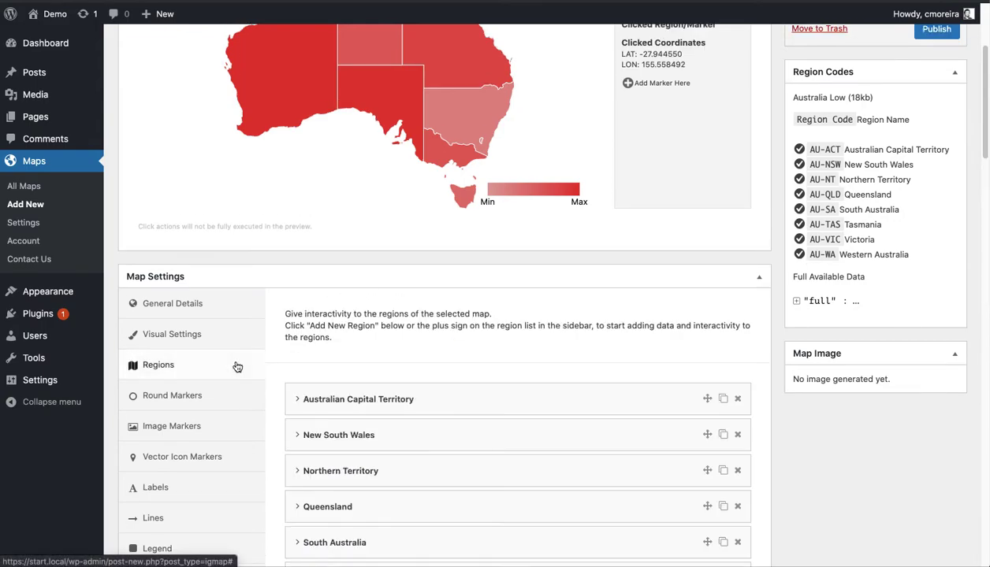
scroll(315, 369, "down", 4)
scroll(314, 366, "down", 1)
left_click(432, 207)
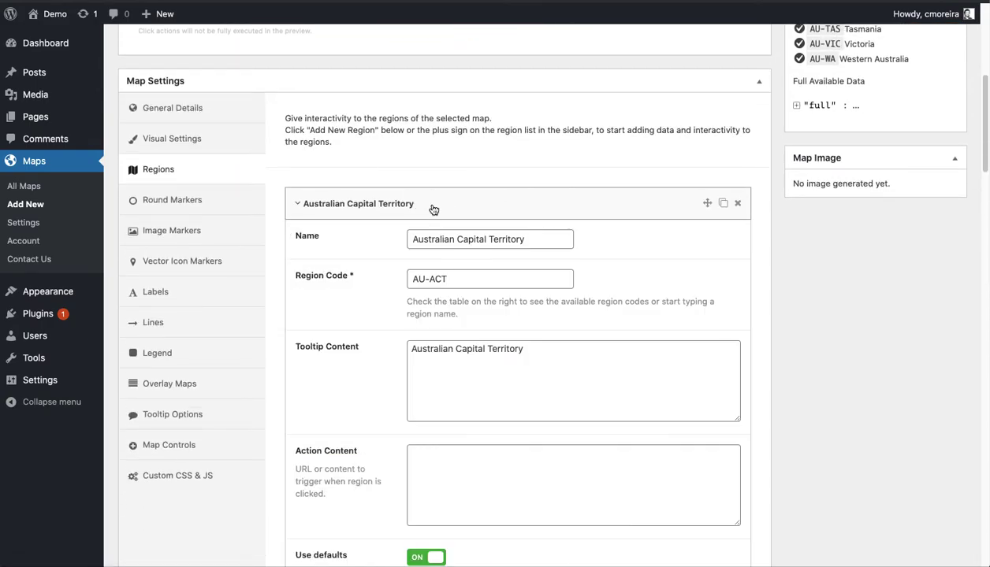
scroll(371, 310, "down", 4)
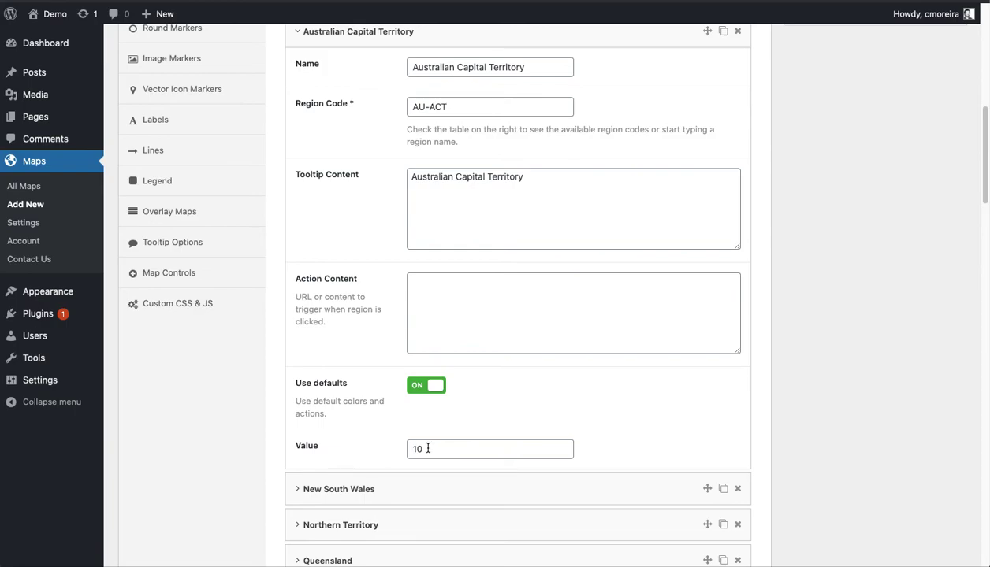
scroll(367, 433, "up", 6)
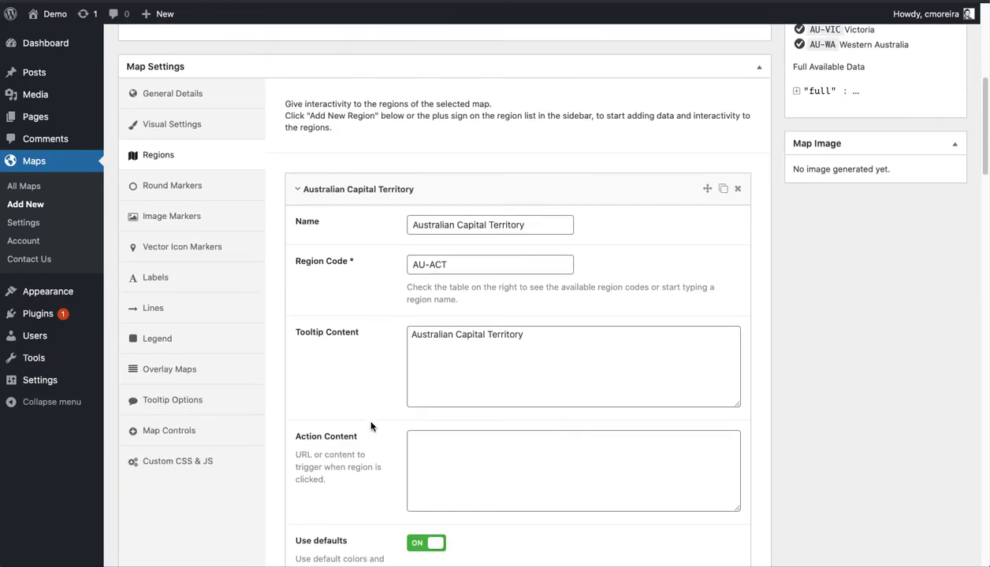
left_click(374, 305)
scroll(420, 238, "up", 6)
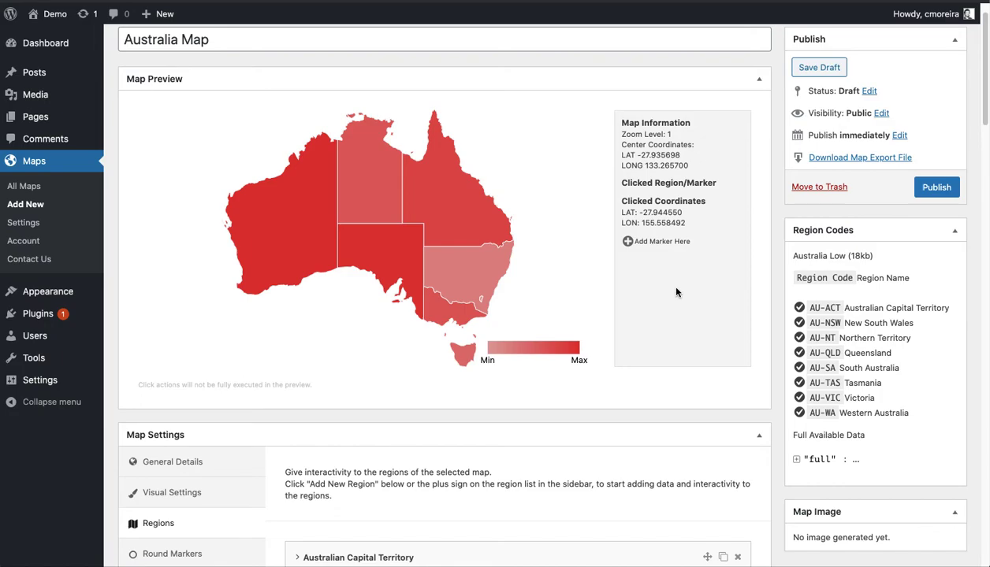
scroll(669, 327, "down", 6)
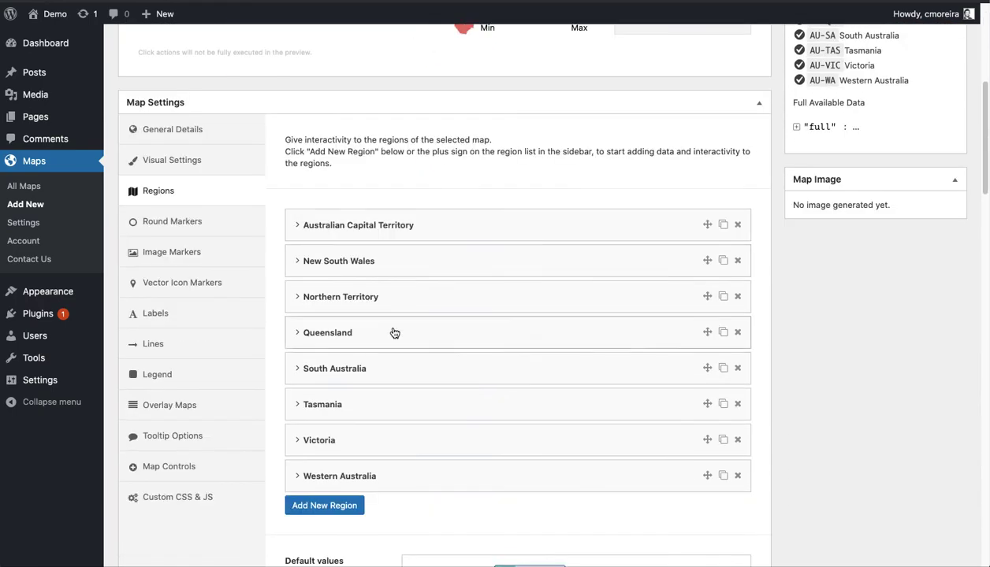
scroll(388, 332, "down", 7)
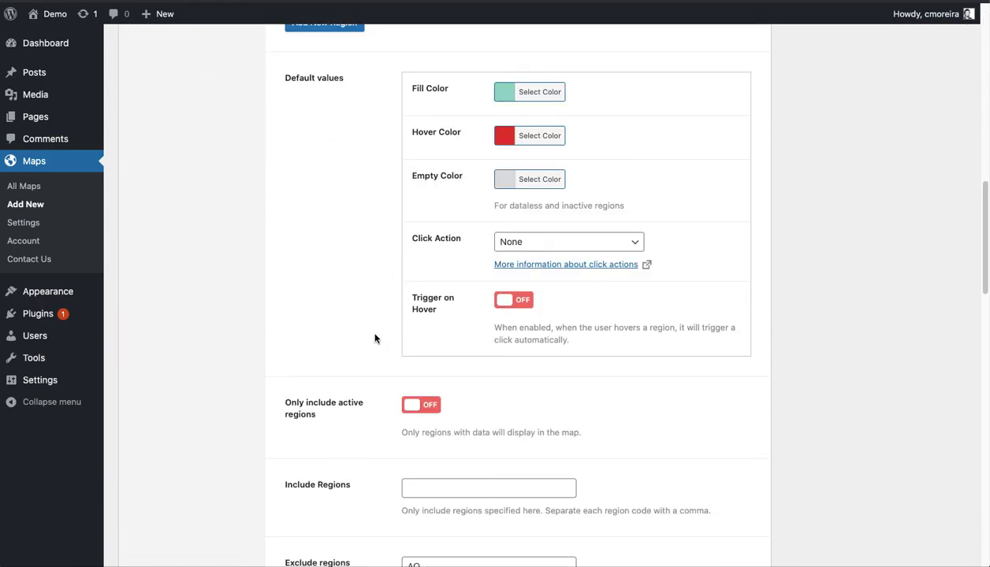
scroll(374, 339, "down", 2)
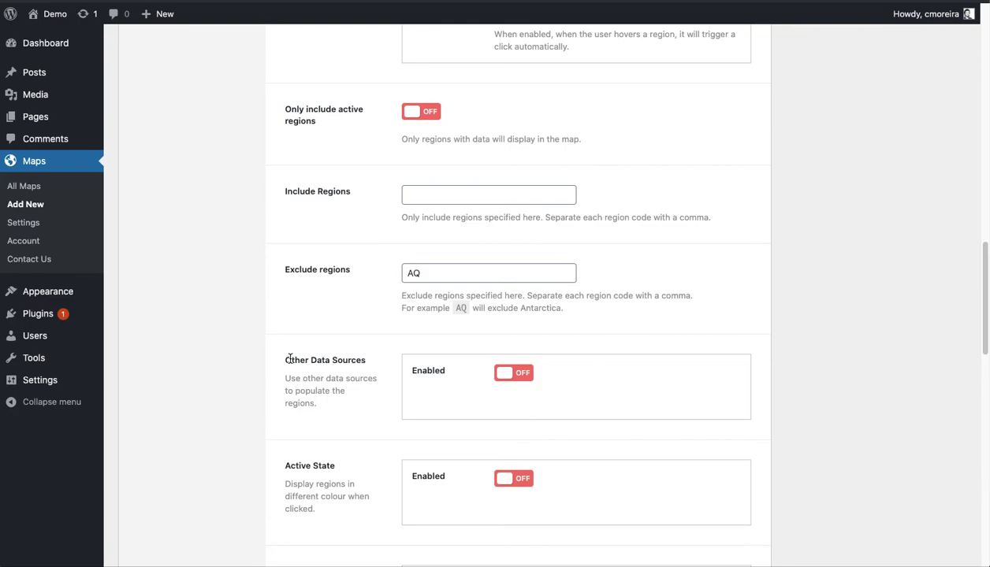
left_click_drag(290, 358, 366, 361)
left_click(373, 360)
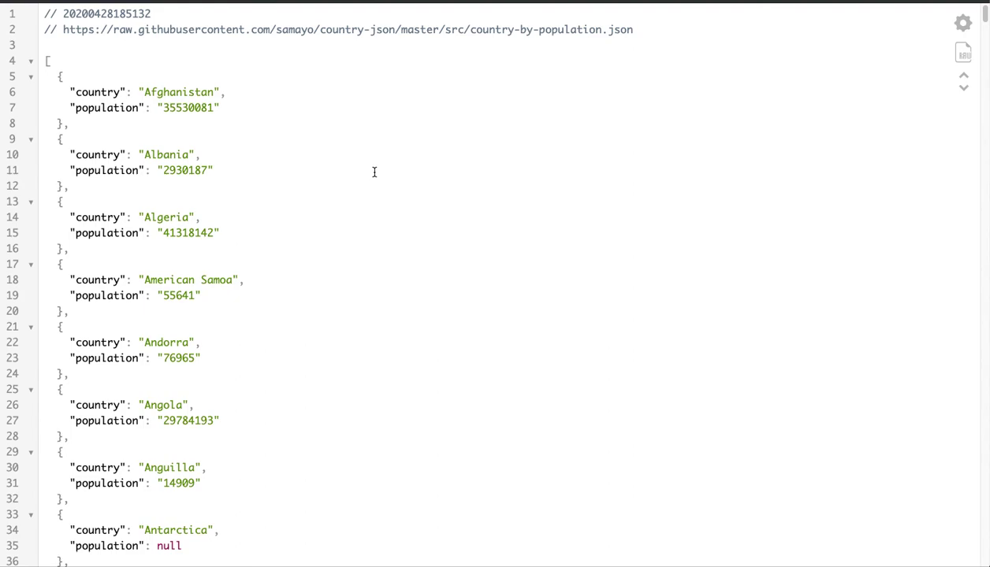
Step: Point out Afghanistan's population value in the country-by-population.json data
left_click(186, 106)
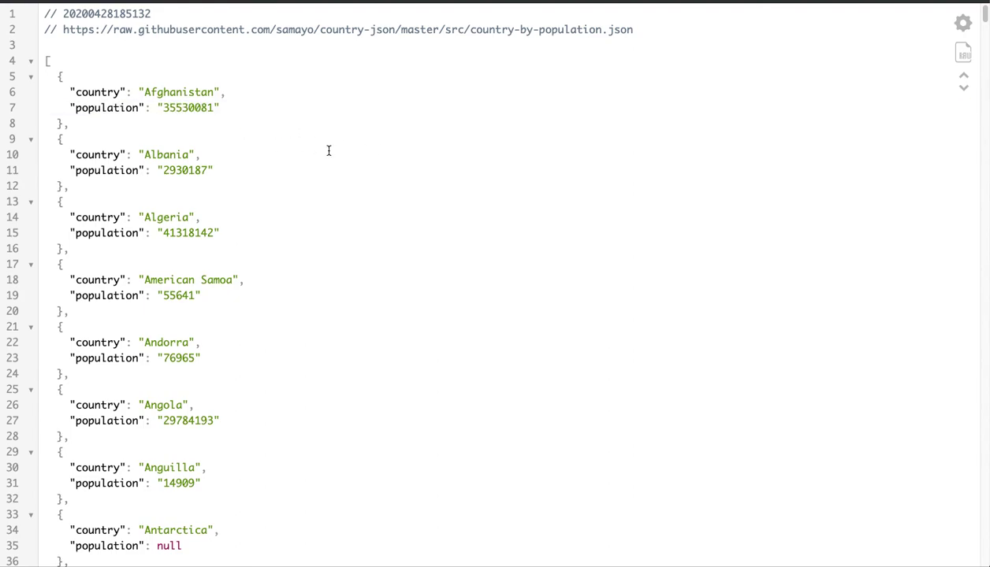